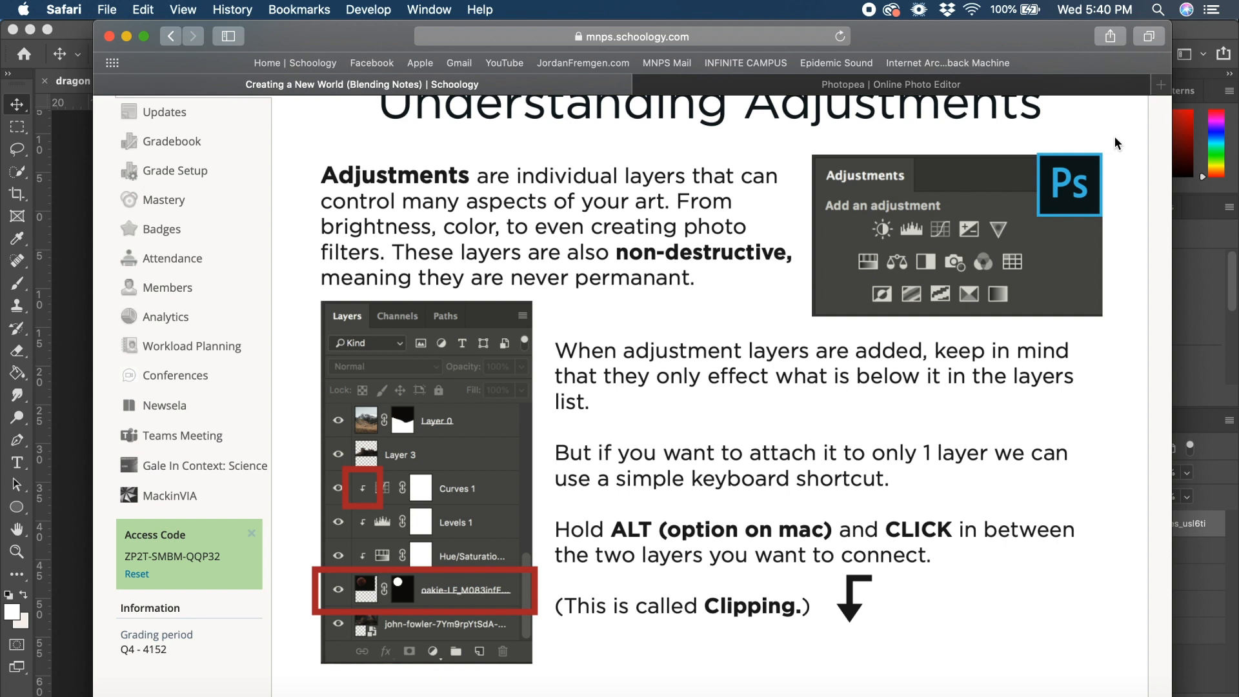
Read the lesson notes on non-destructive adjustment layers and on clipping an adjustment to a single layer
scroll(1113, 137, down, 4)
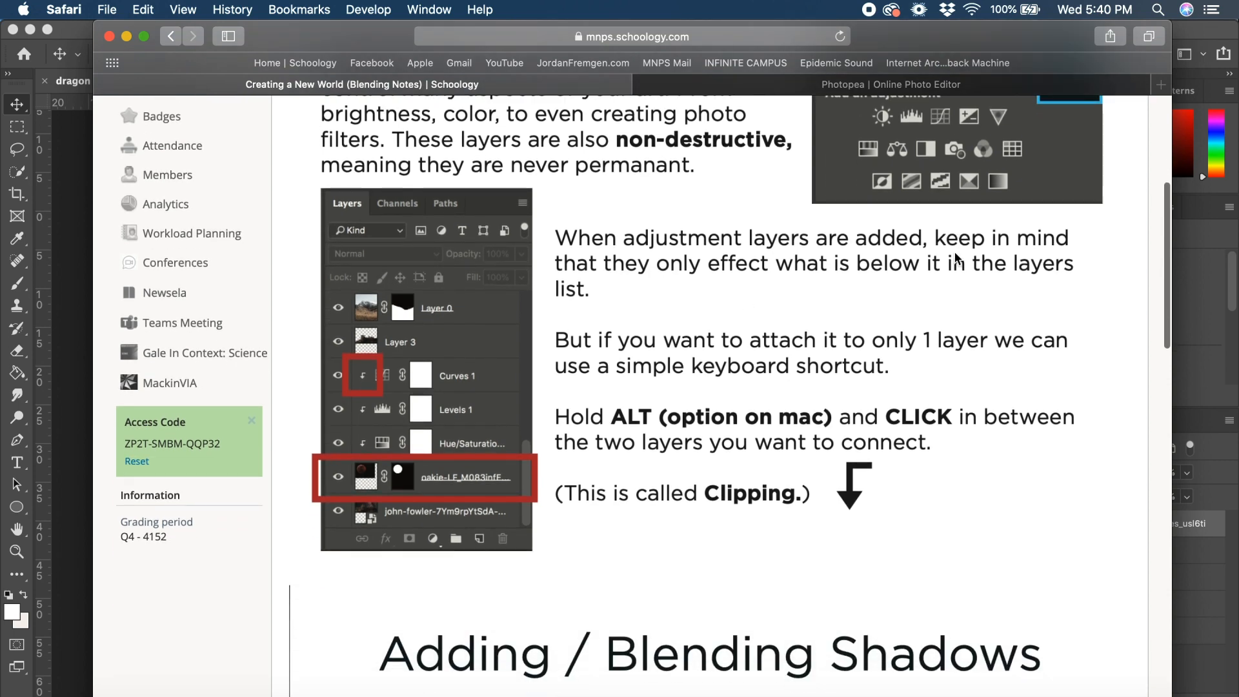
scroll(955, 257, up, 2)
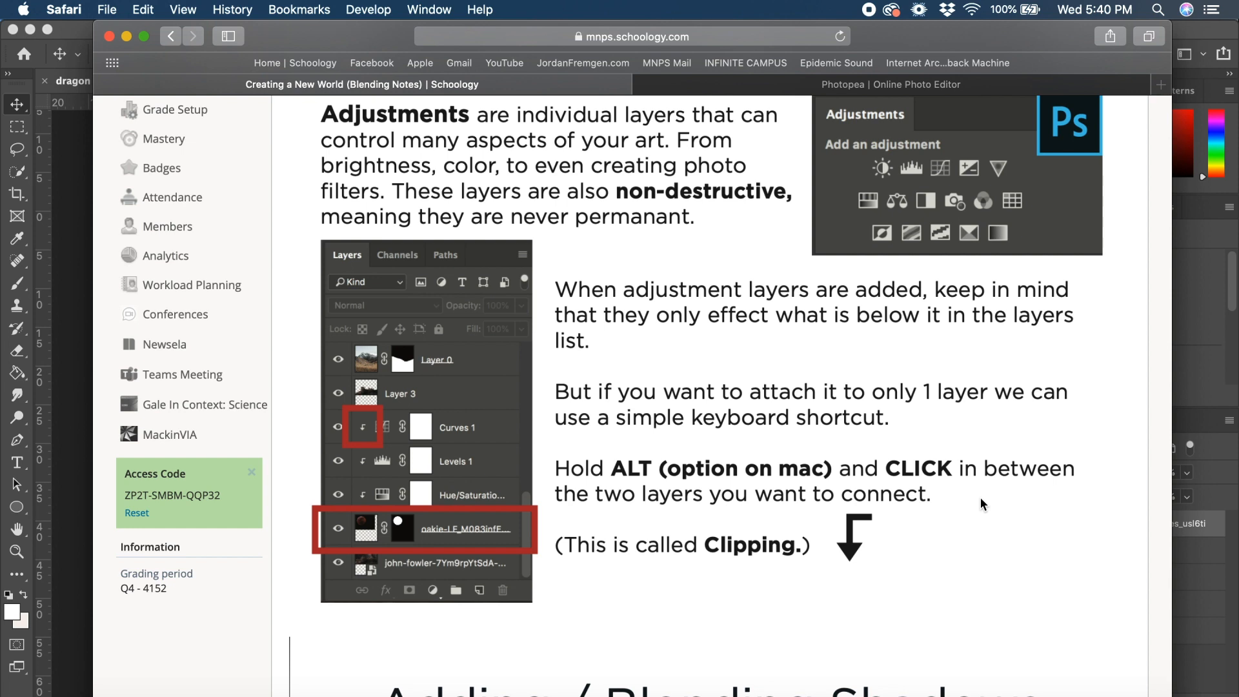
scroll(981, 497, up, 3)
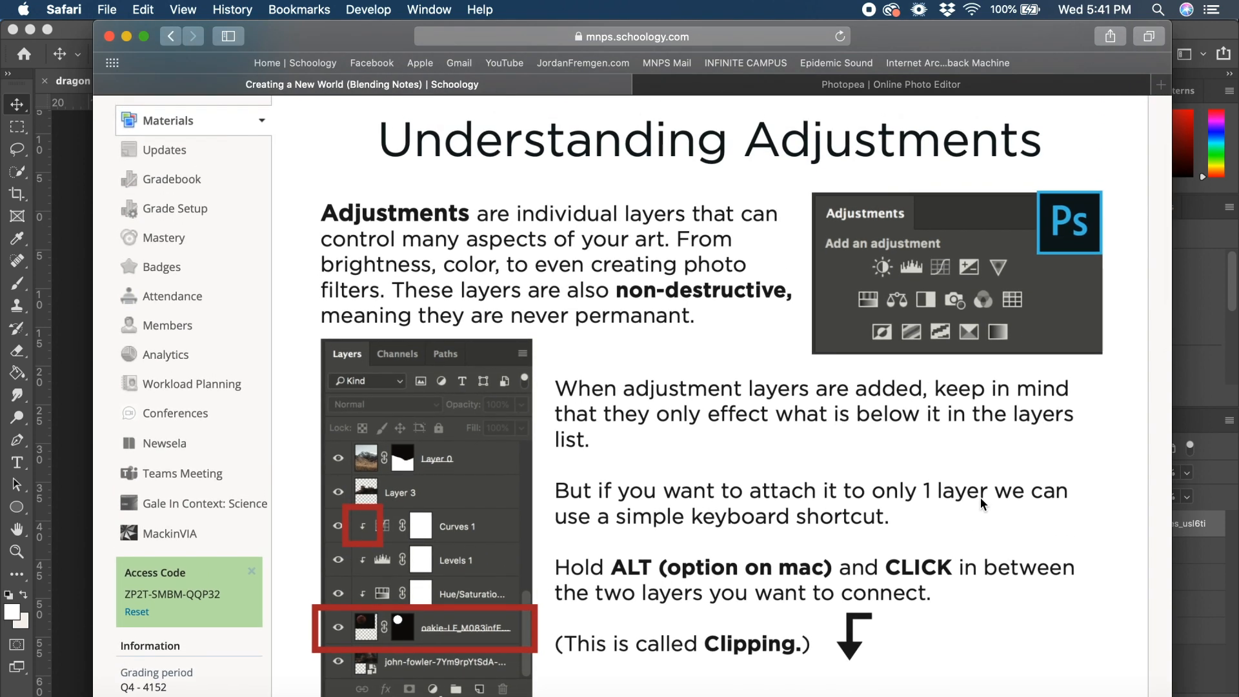
Switch to Photoshop, display the available adjustments and give the layer list more height
click(67, 321)
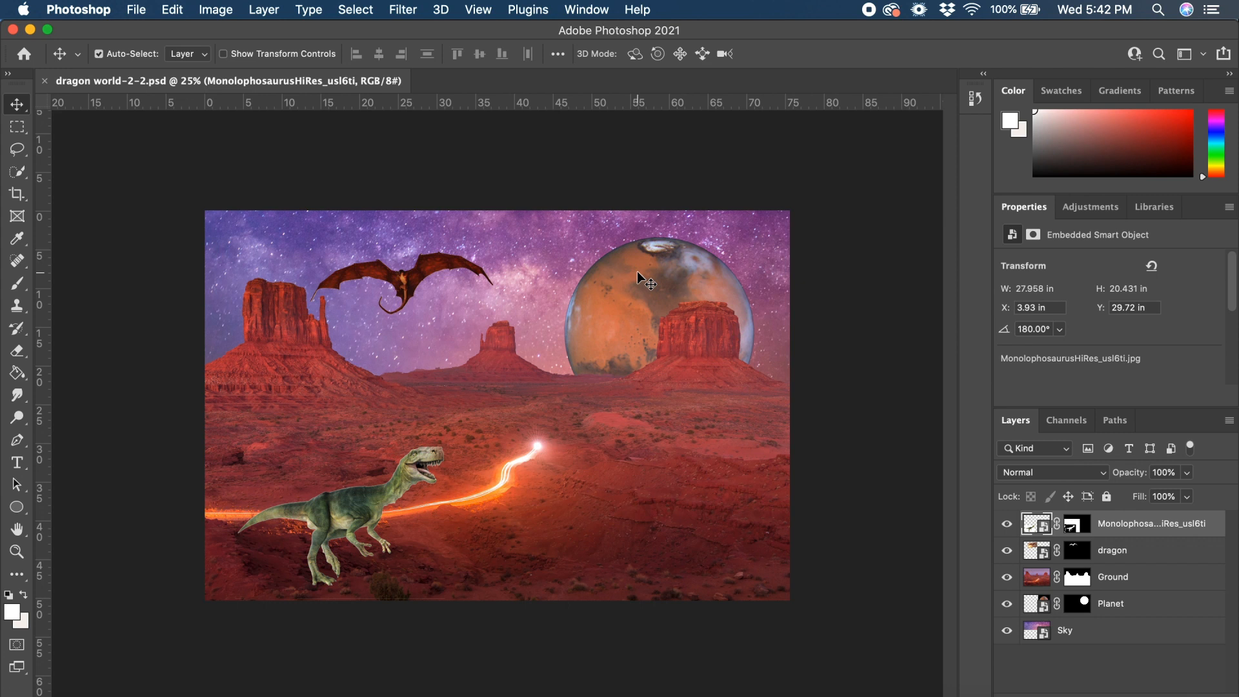
click(1086, 208)
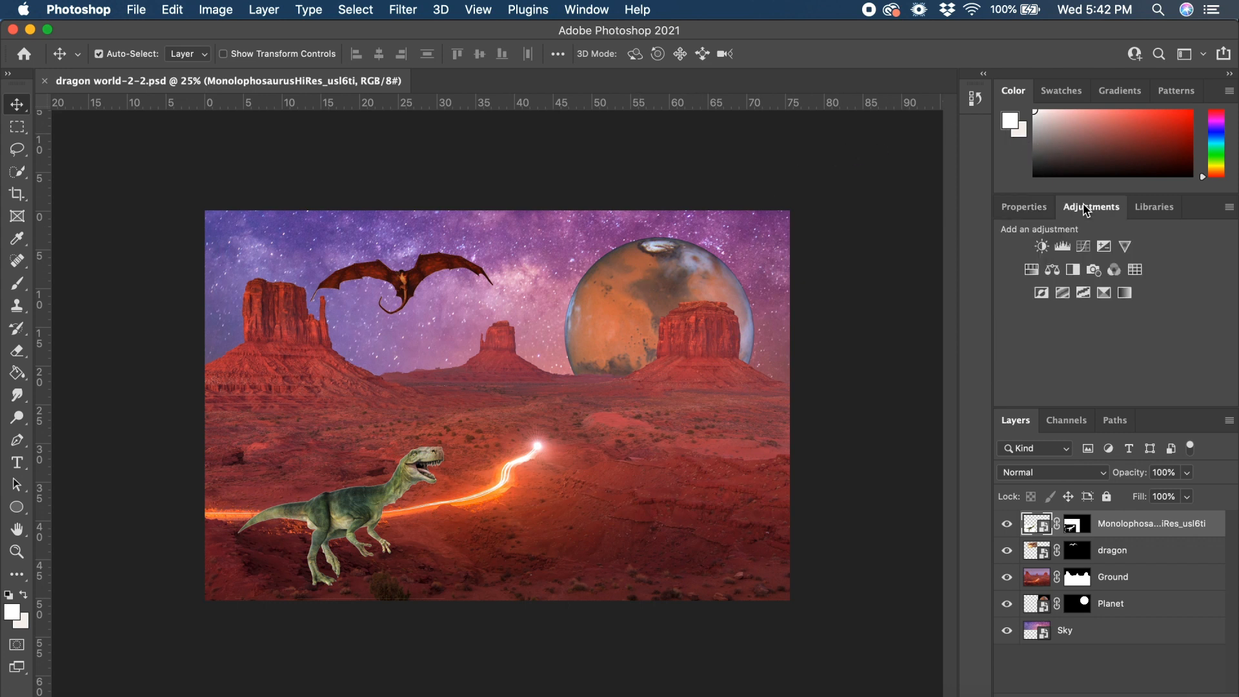
drag(1100, 408, 1105, 310)
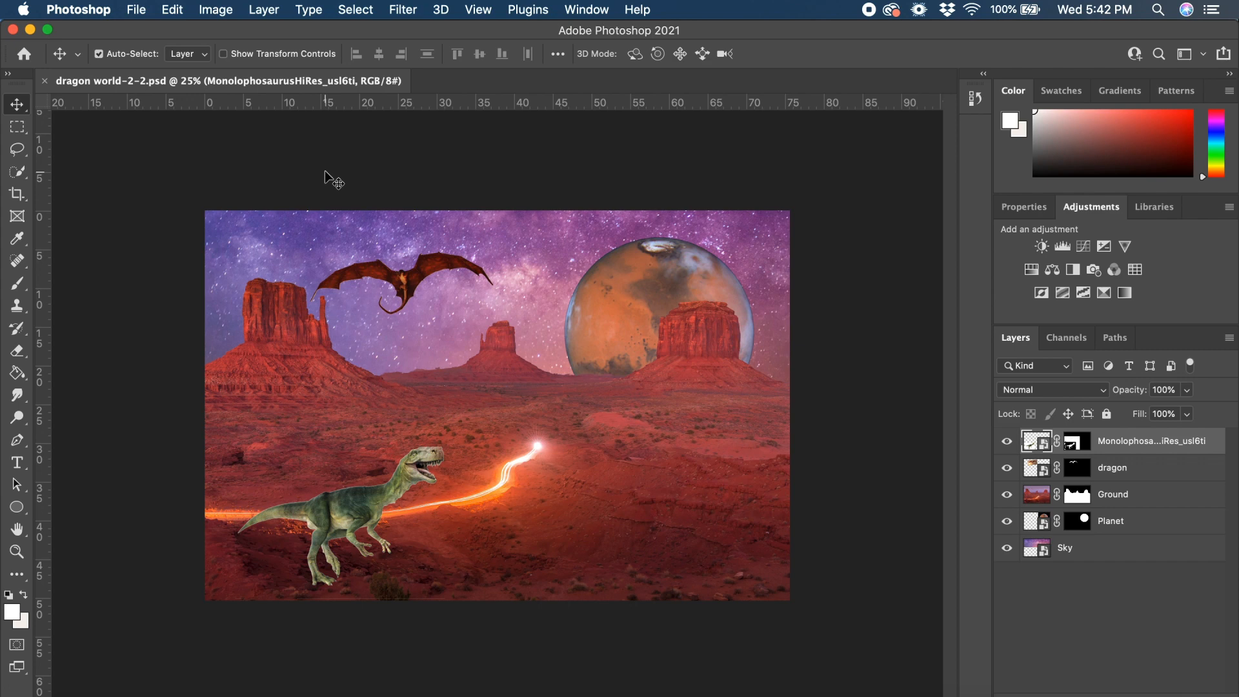
click(261, 10)
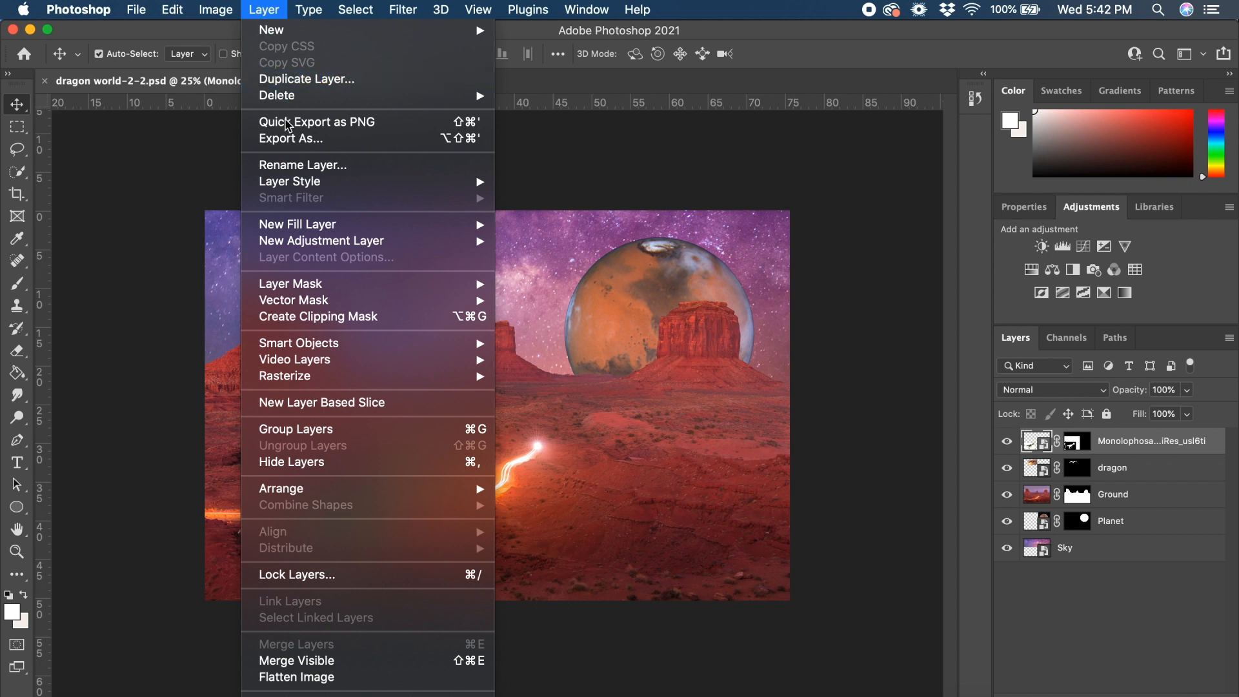
mouse_move(294, 248)
click(16, 107)
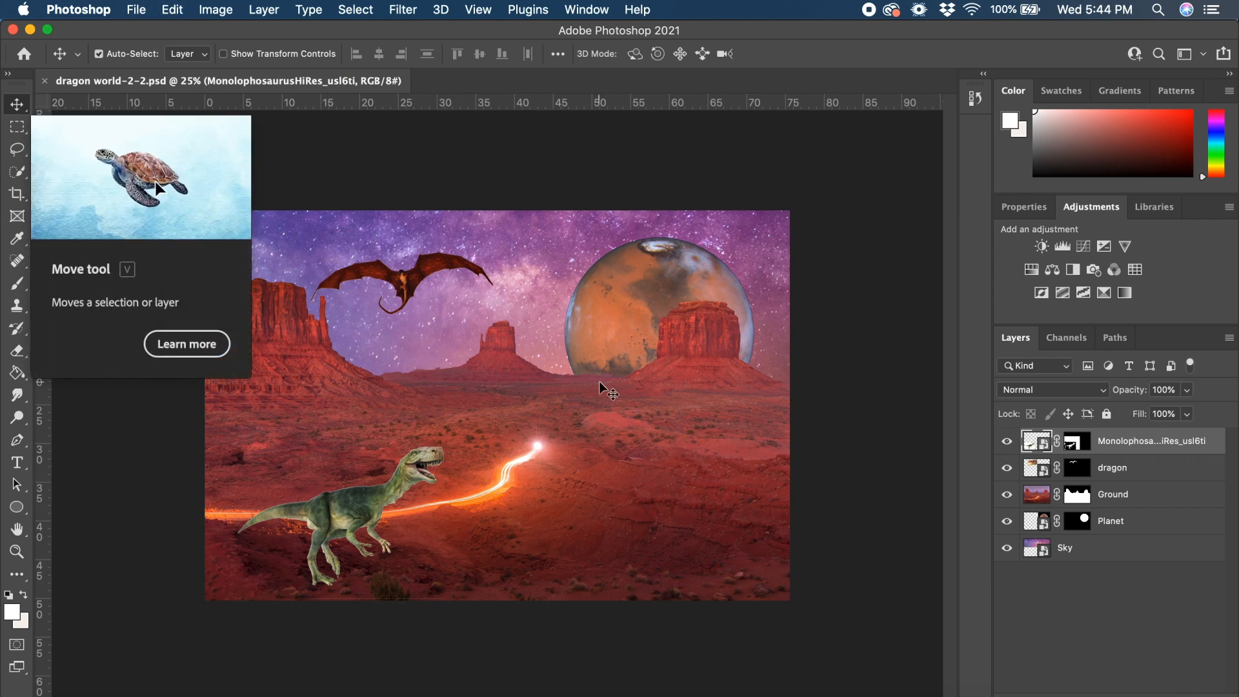
click(104, 418)
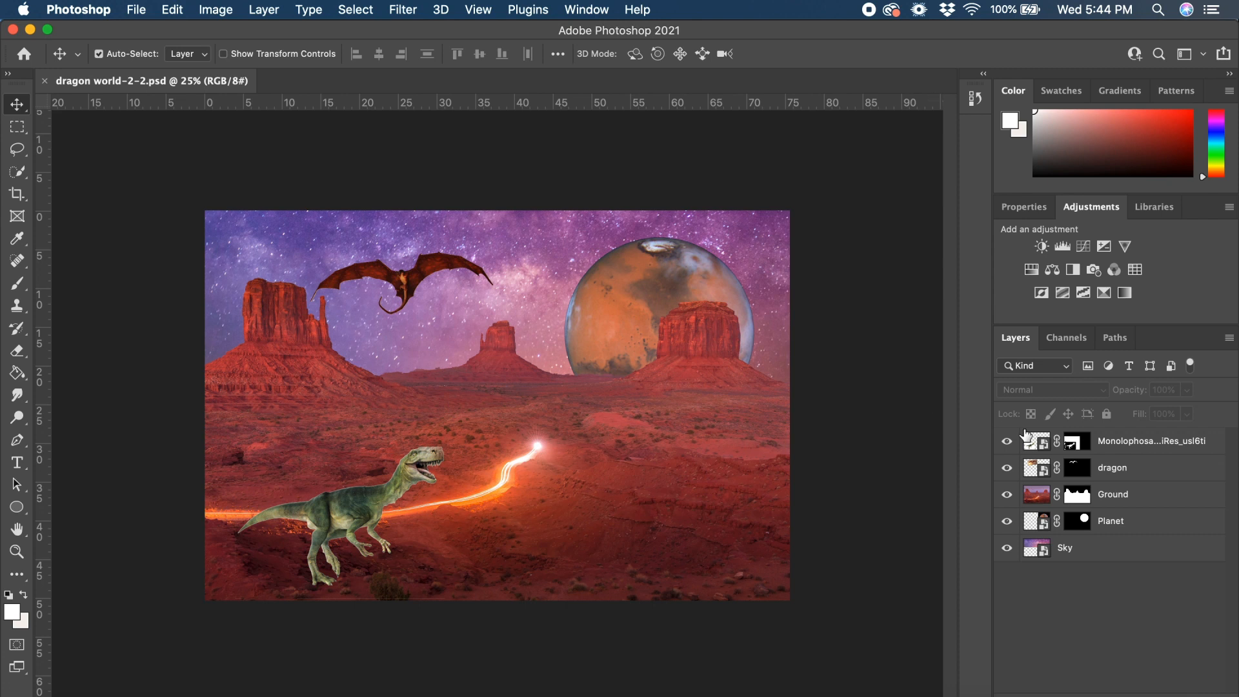
Add a Brightness/Contrast adjustment layer directly above the dragon layer and set its brightness to 62
click(1134, 473)
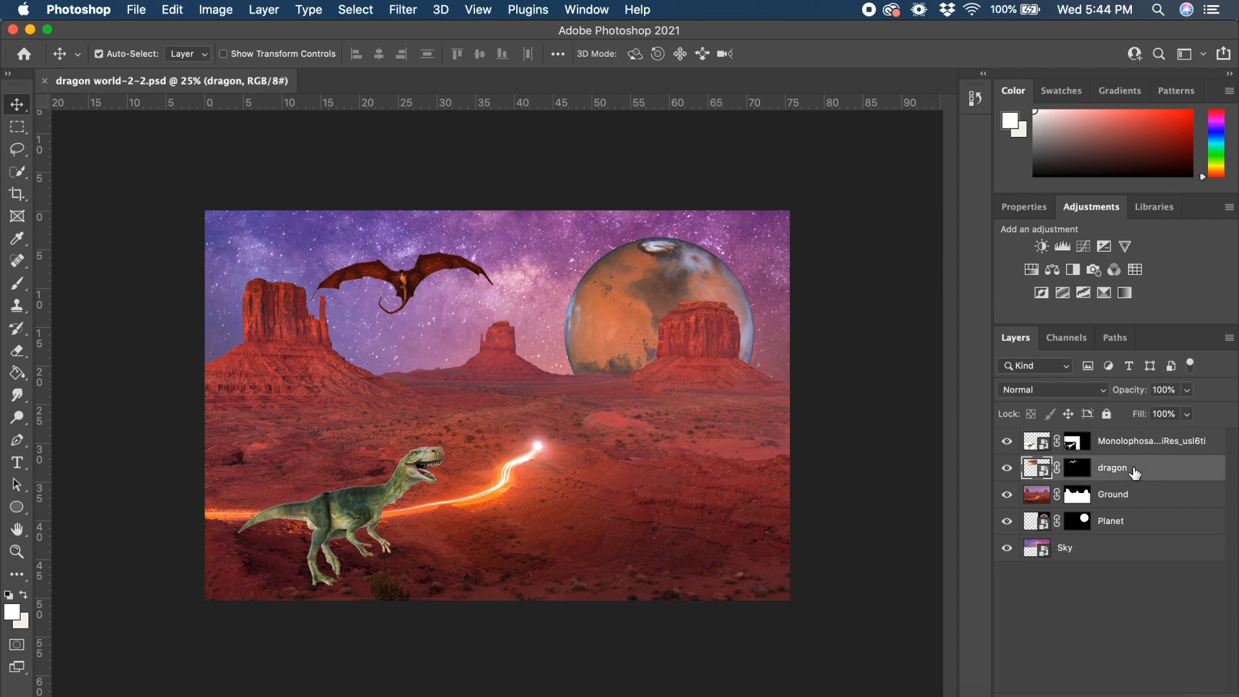
click(274, 10)
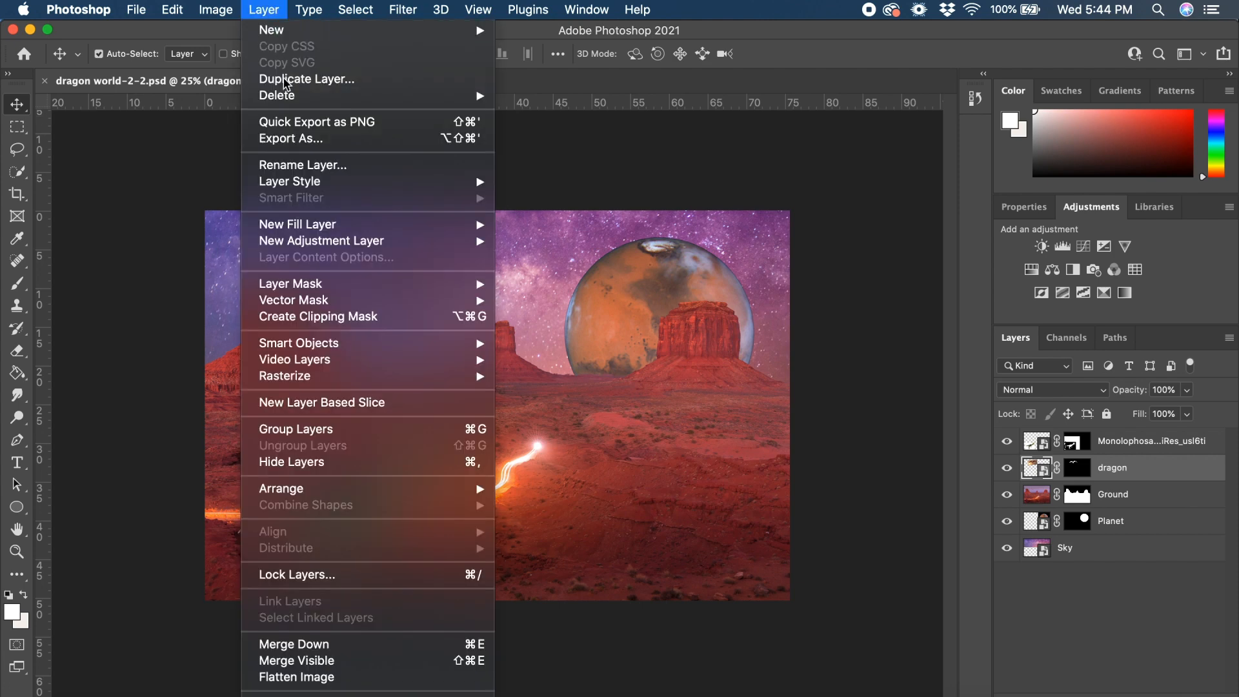
mouse_move(327, 244)
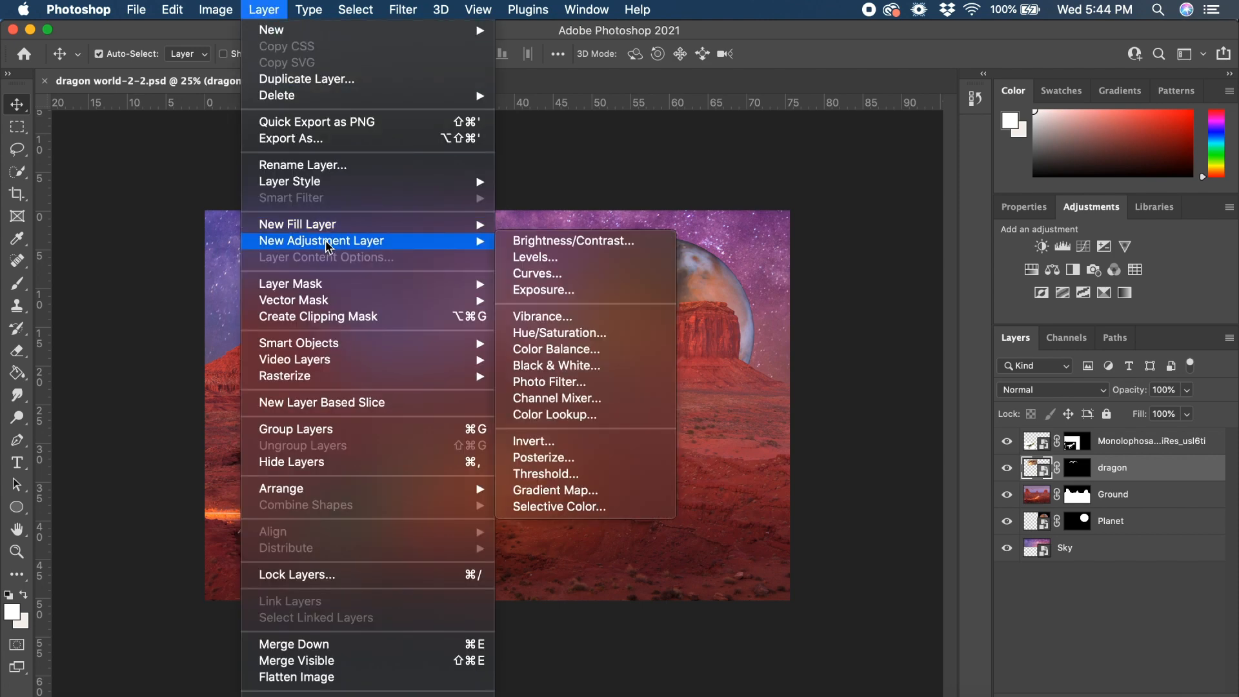
click(525, 241)
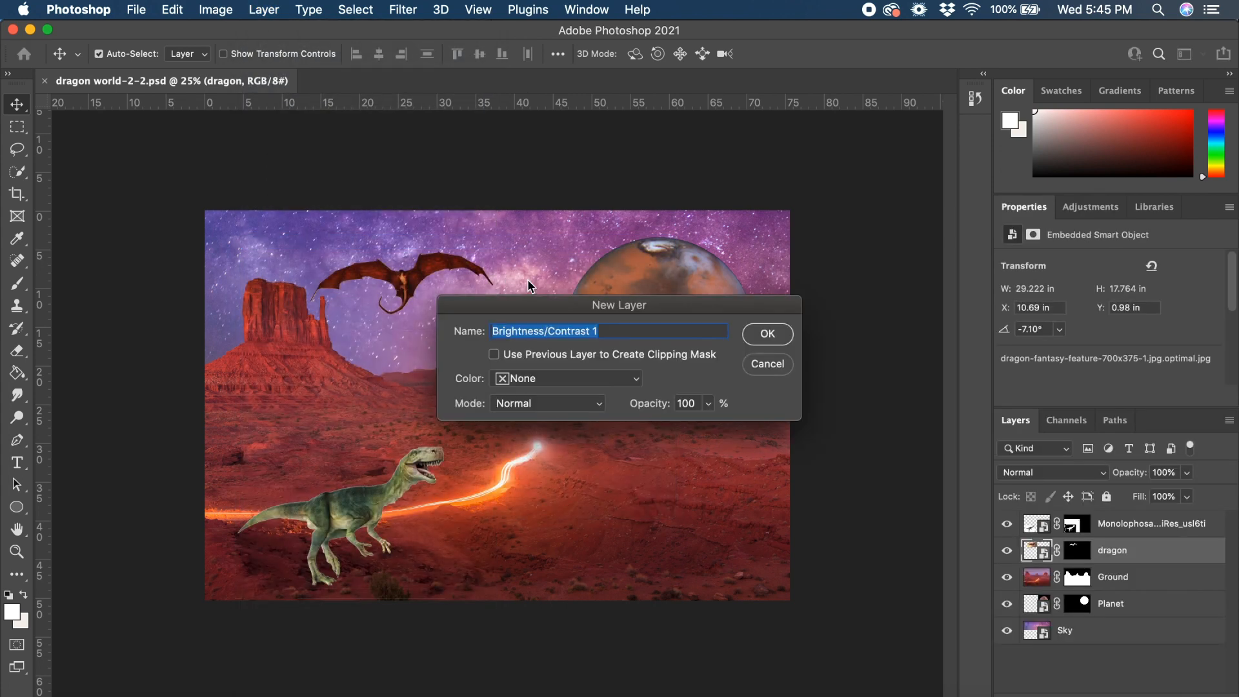
click(766, 333)
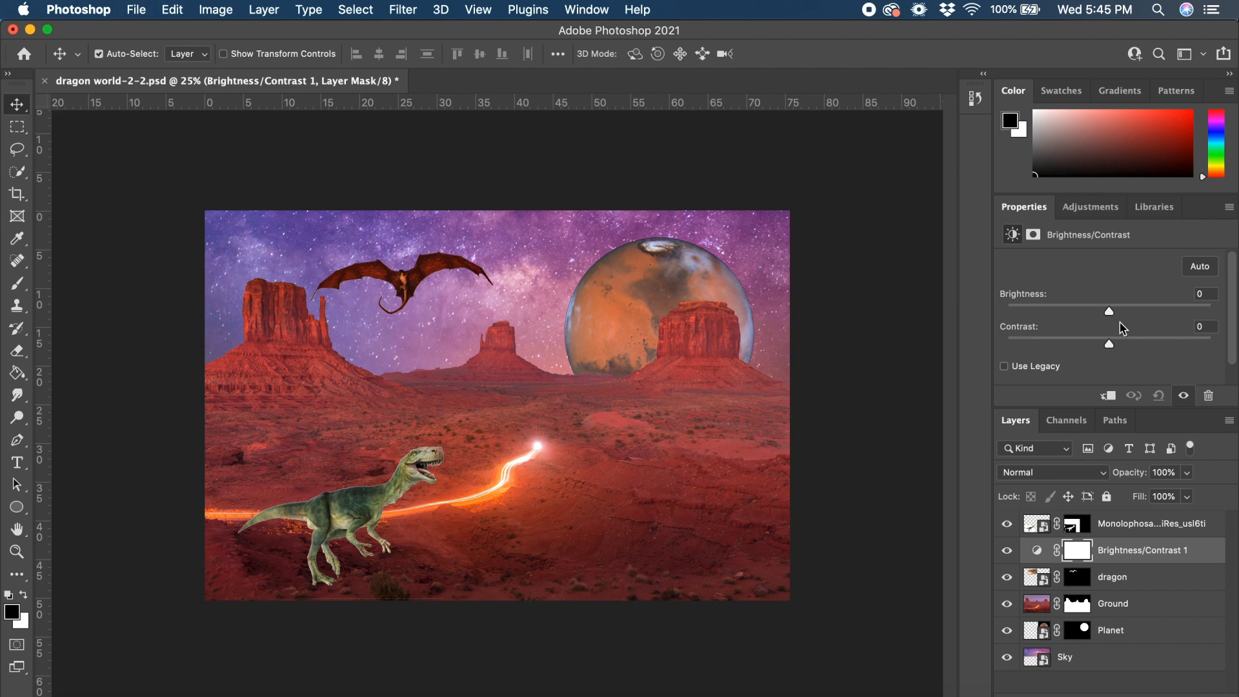
drag(1109, 313, 1163, 326)
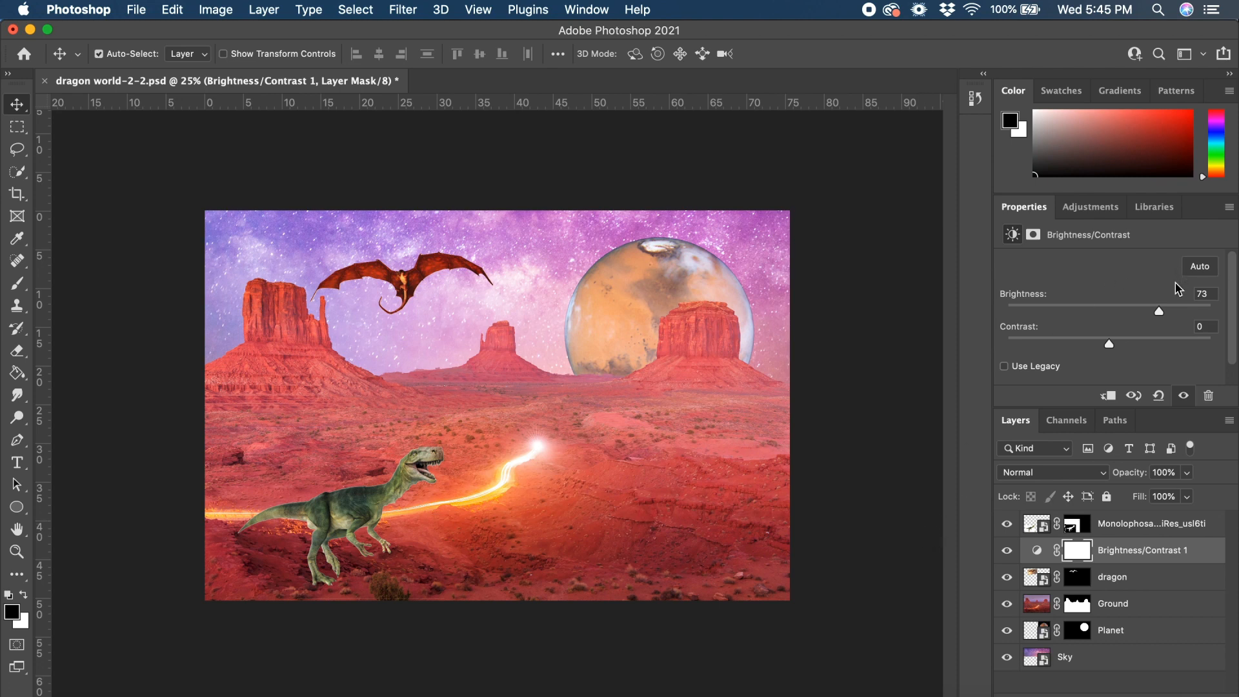
mouse_move(1161, 315)
mouse_down()
mouse_move(1110, 313)
mouse_move(1165, 315)
mouse_move(1124, 314)
mouse_move(1154, 316)
mouse_up()
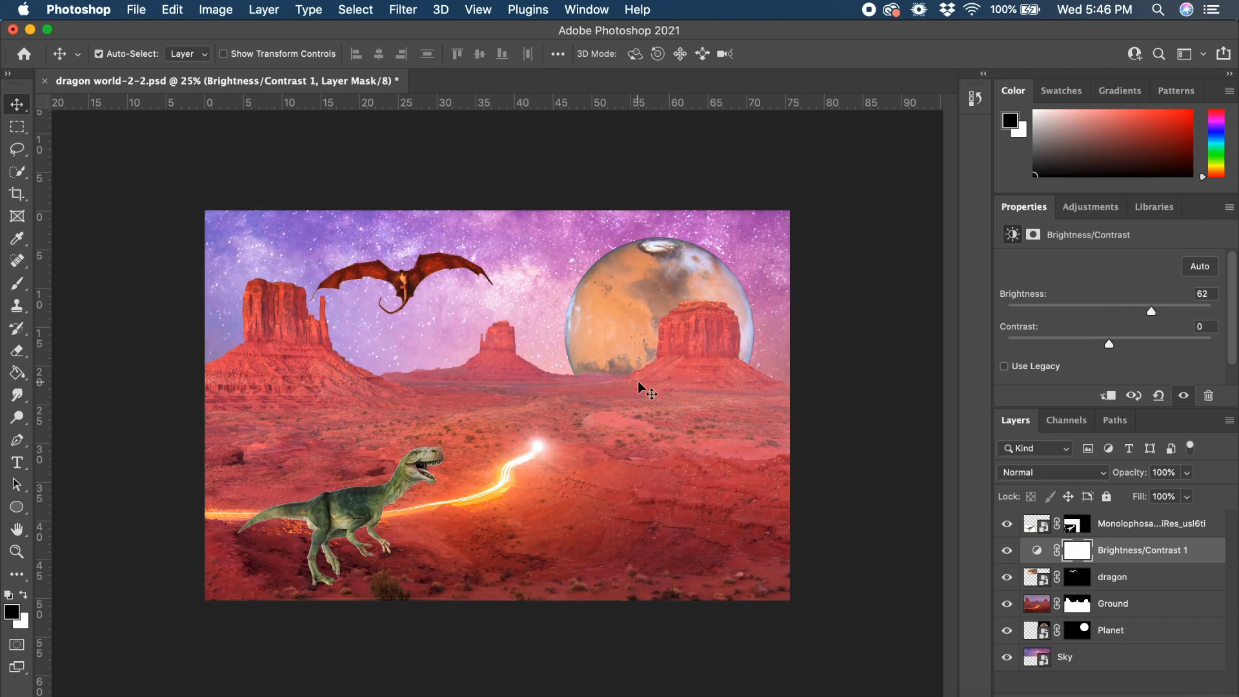
Check the clipping instructions in the Safari lesson notes and return to Photoshop
click(277, 695)
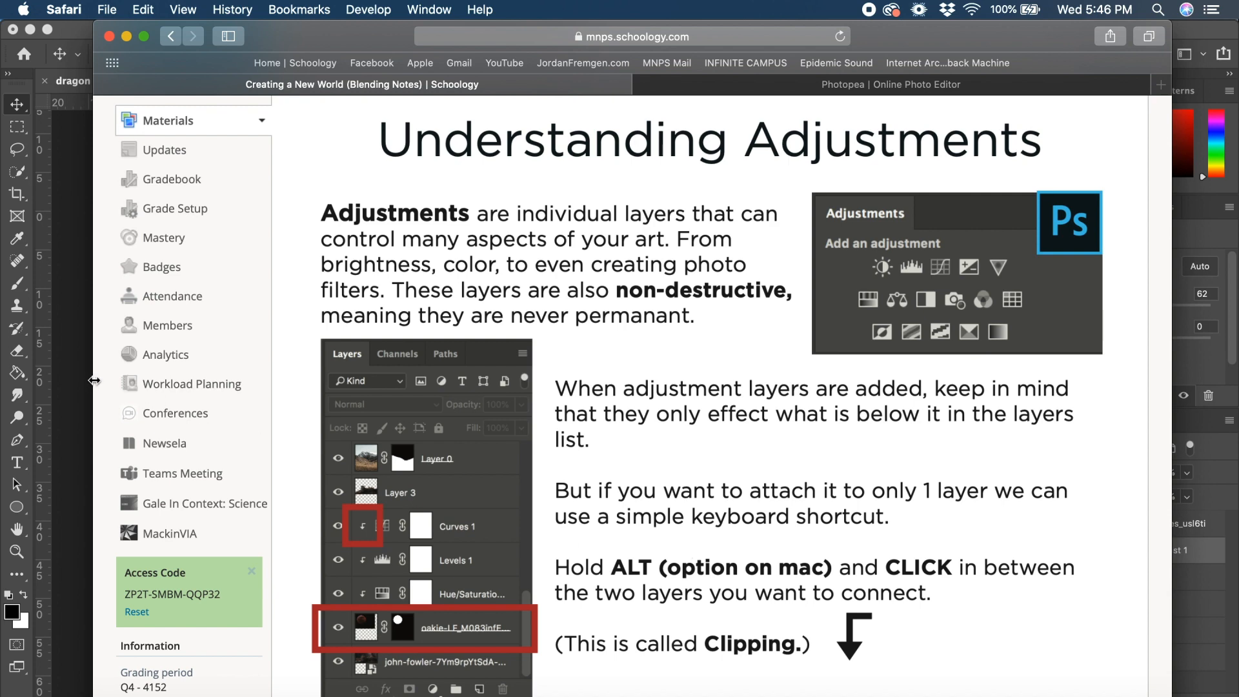
click(71, 386)
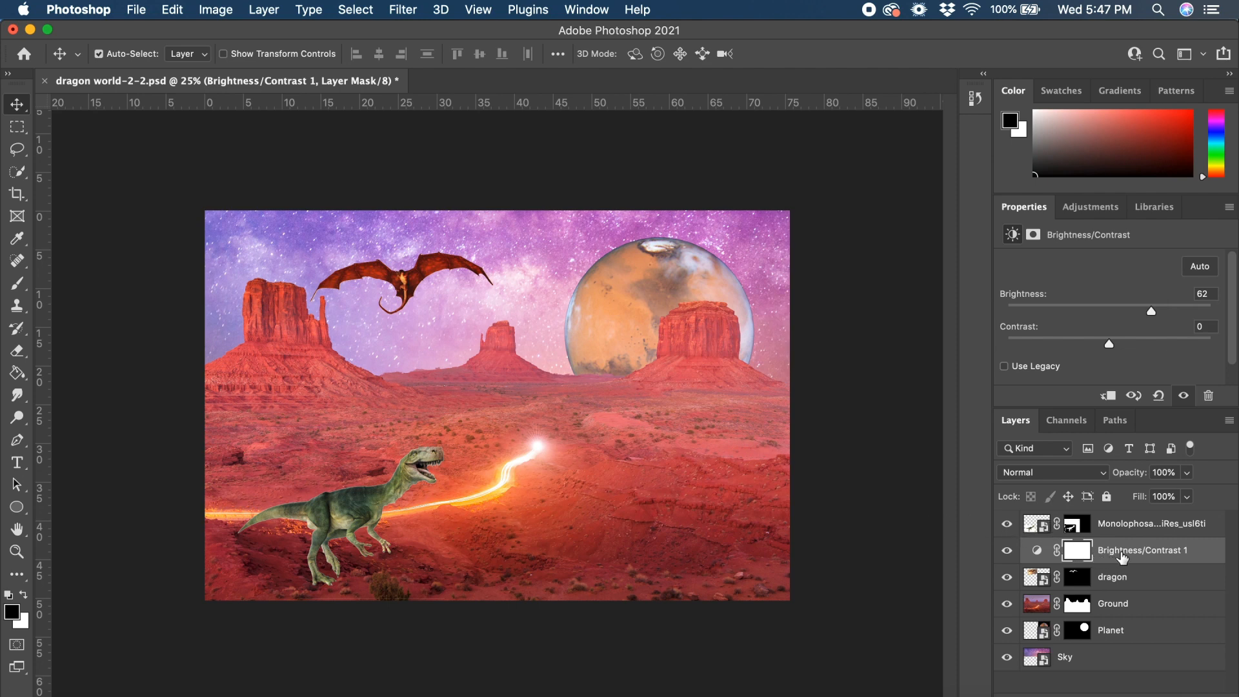
Clip the Brightness/Contrast adjustment to the dragon layer and raise its brightness to 95
drag(1123, 556, 1124, 560)
drag(1123, 561, 1120, 560)
alt+click(1121, 560)
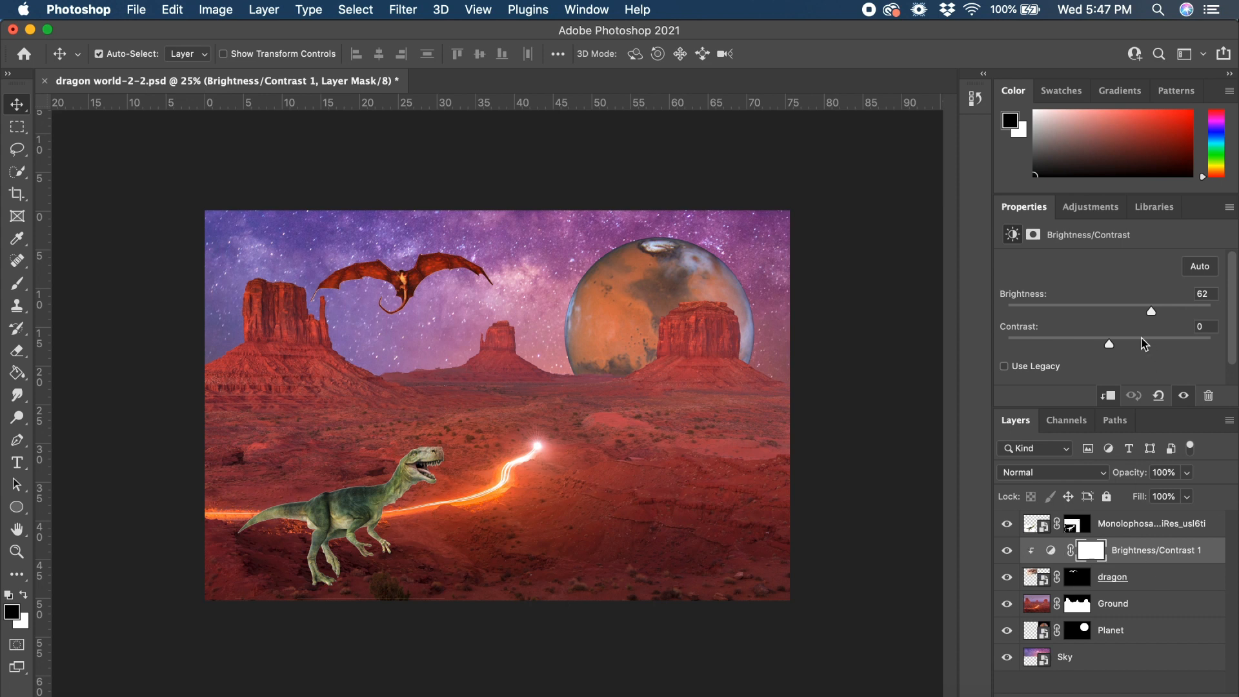
mouse_move(1152, 312)
mouse_down()
mouse_move(1093, 311)
mouse_move(1174, 319)
mouse_up()
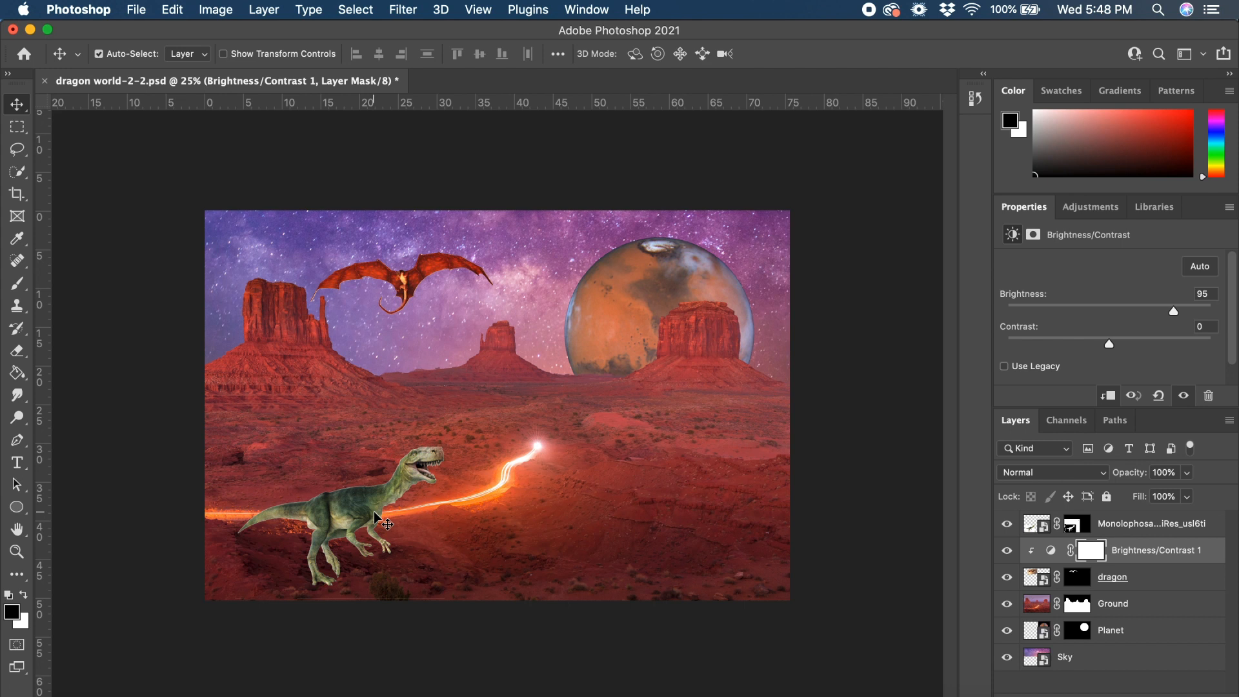
Add a Brightness/Contrast adjustment layer clipped to the Monolophosaurus layer and set its brightness to -63
click(1148, 531)
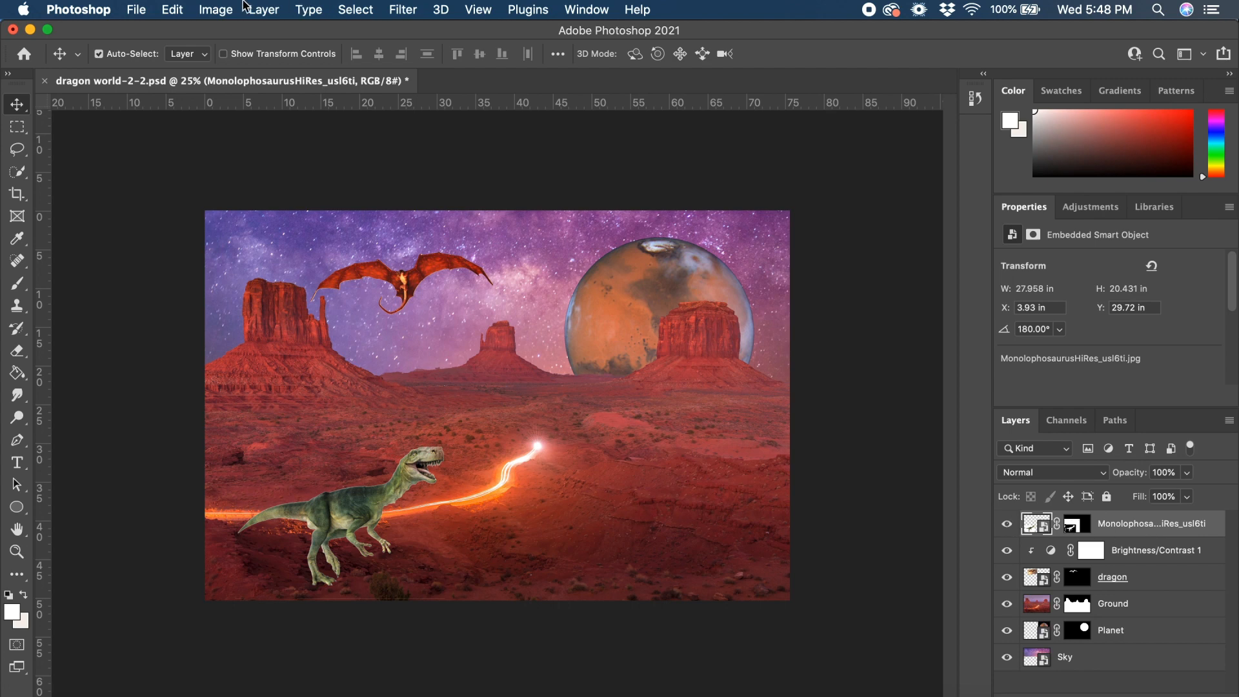
click(262, 11)
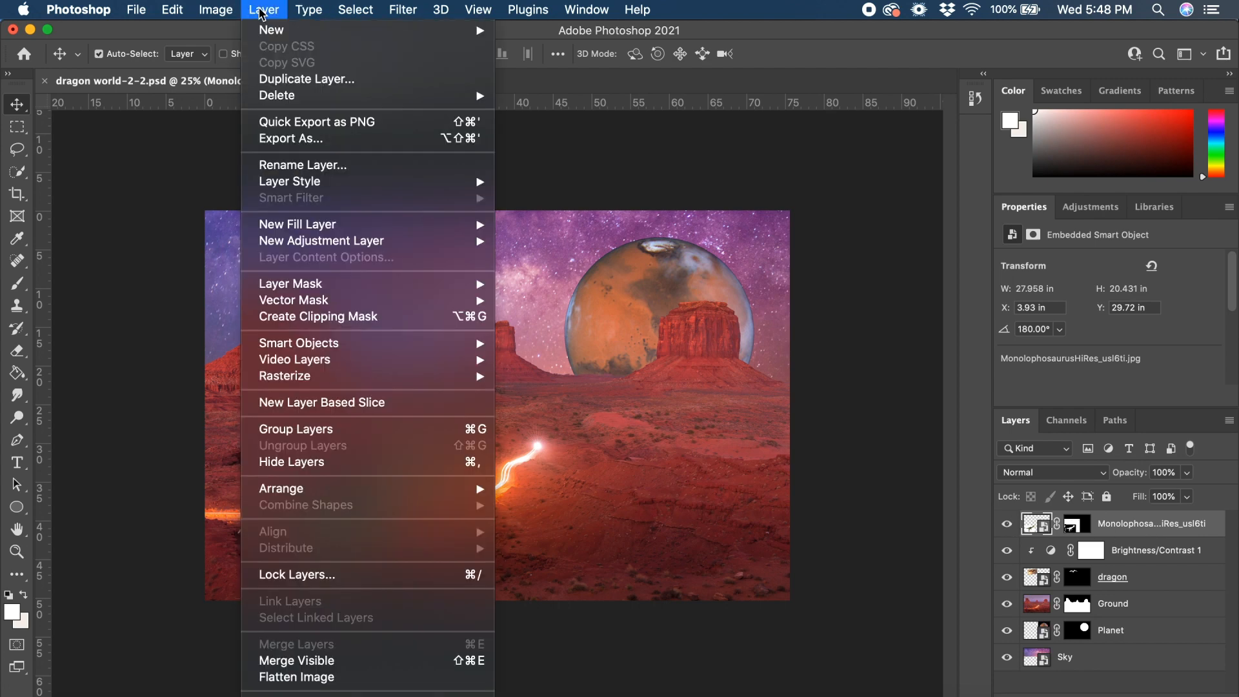
mouse_move(289, 243)
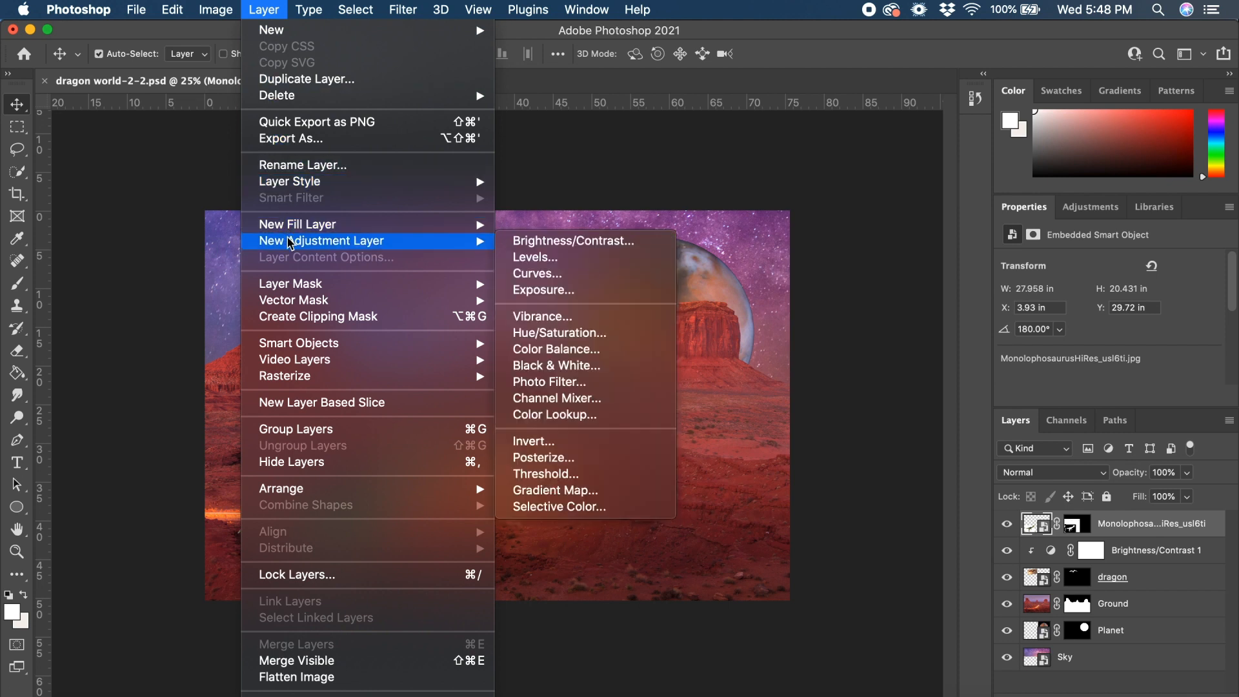
click(545, 242)
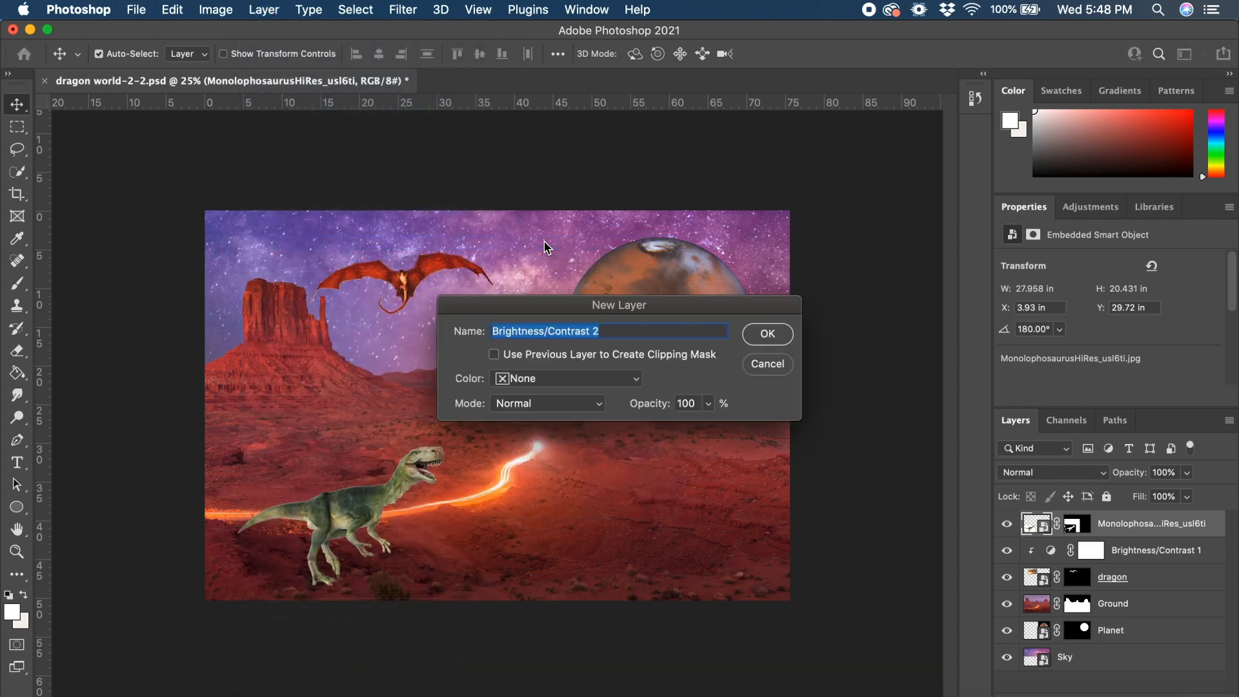
click(768, 334)
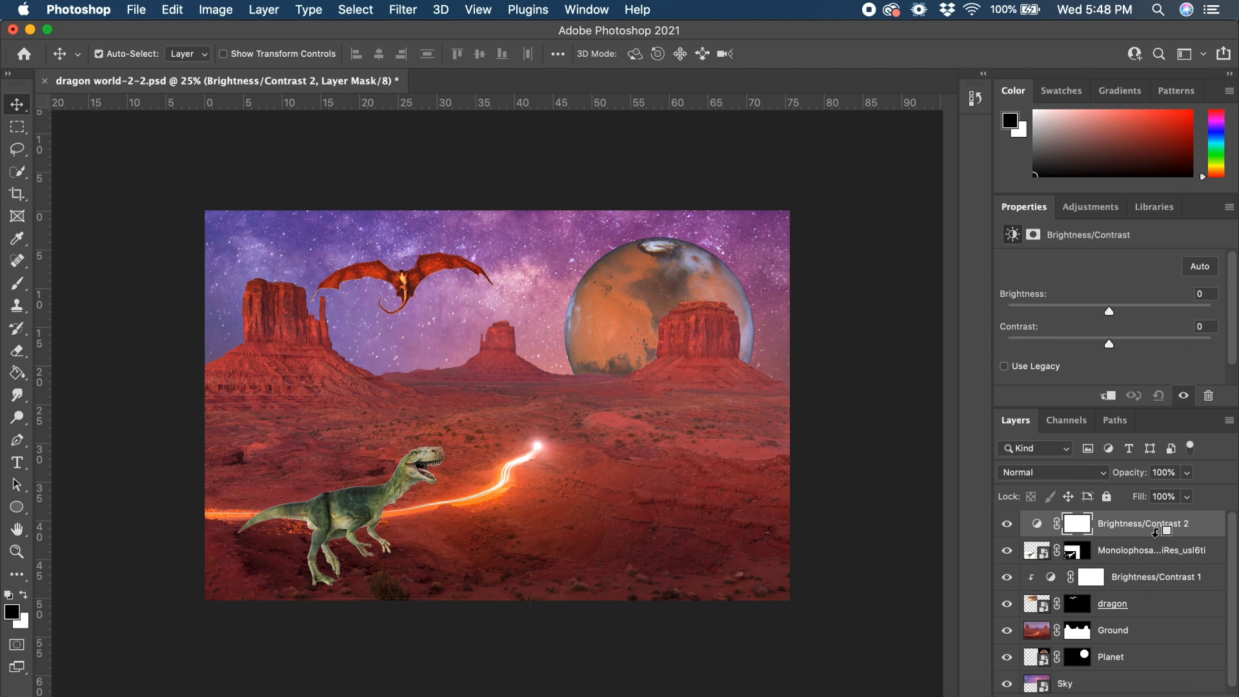
alt+click(1155, 535)
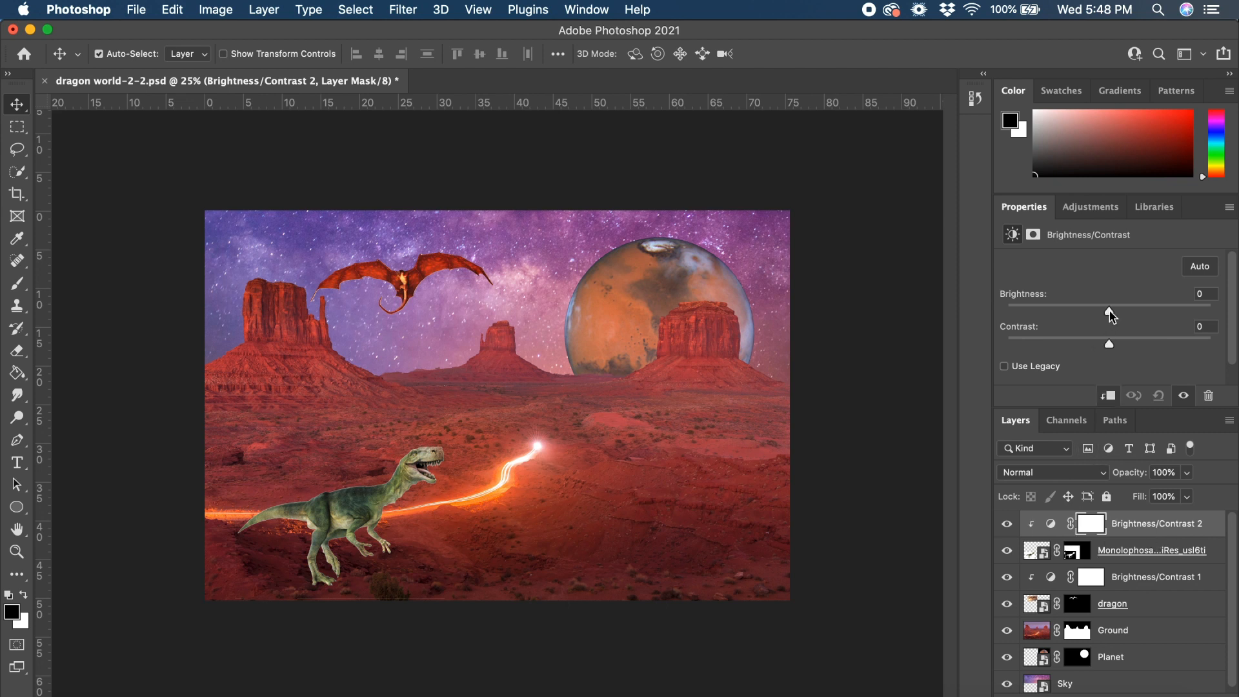
drag(1110, 313, 1067, 314)
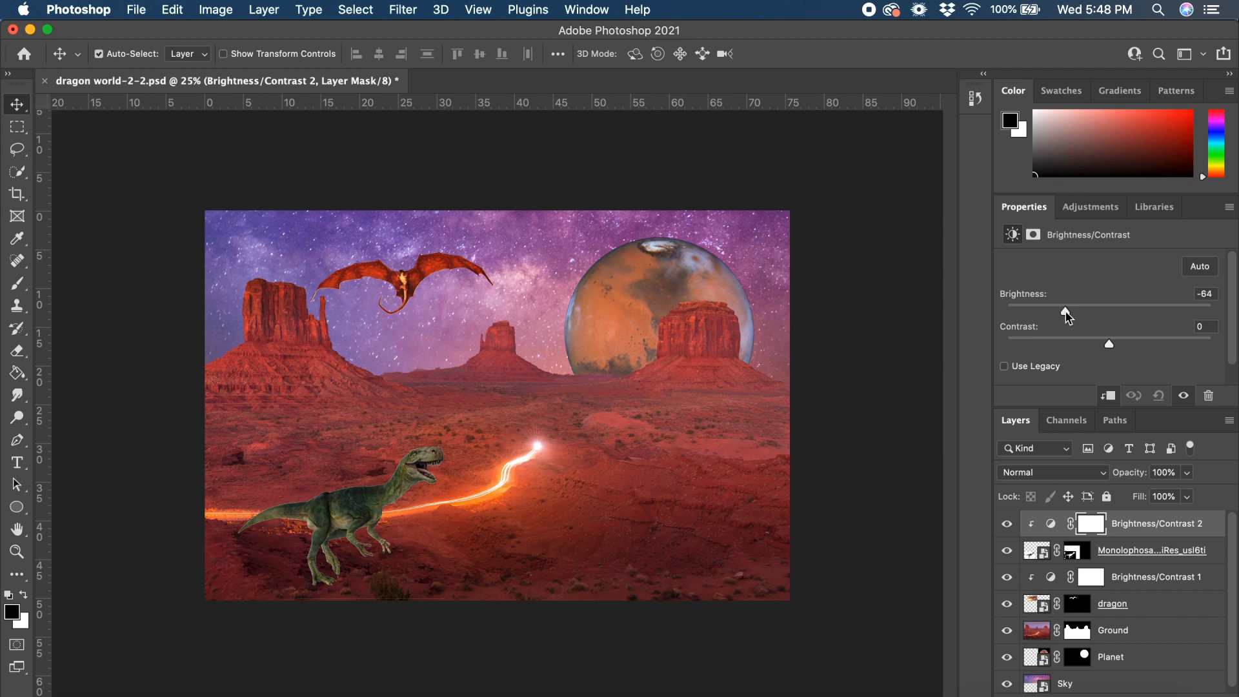
drag(1065, 313, 1067, 313)
Add a Hue/Saturation adjustment layer directly above the Sky layer and set its hue to +39
scroll(1169, 607, down, 1)
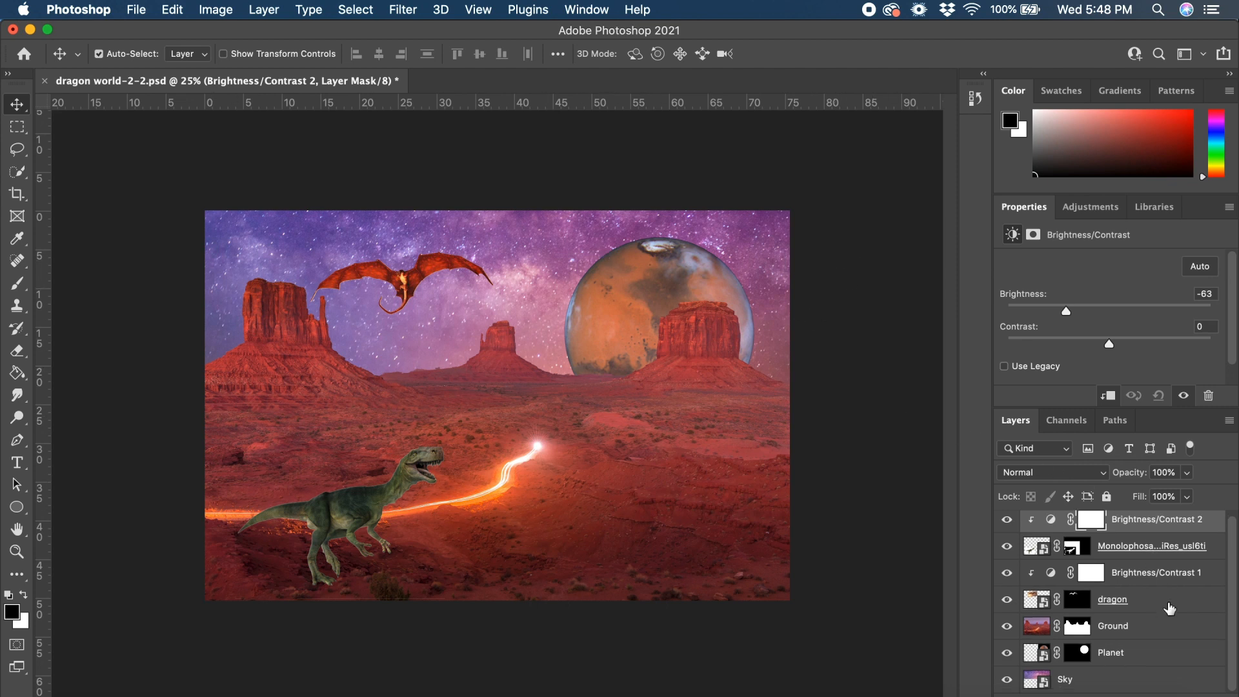
click(1111, 683)
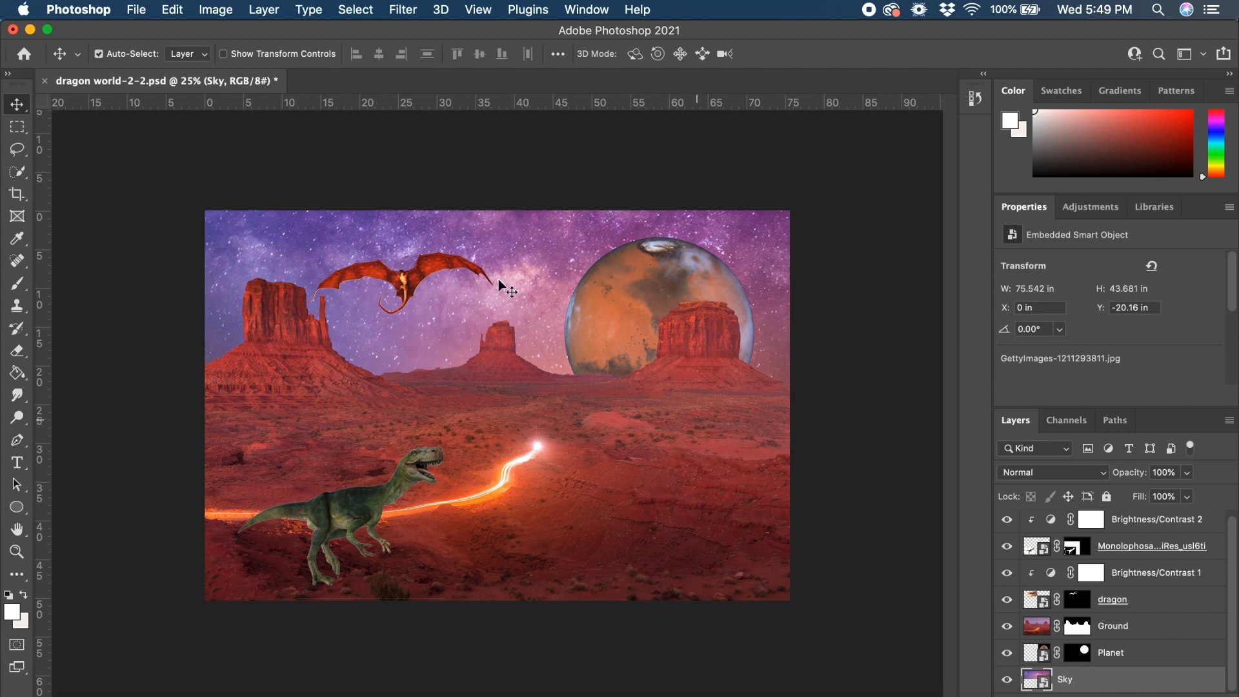
click(269, 14)
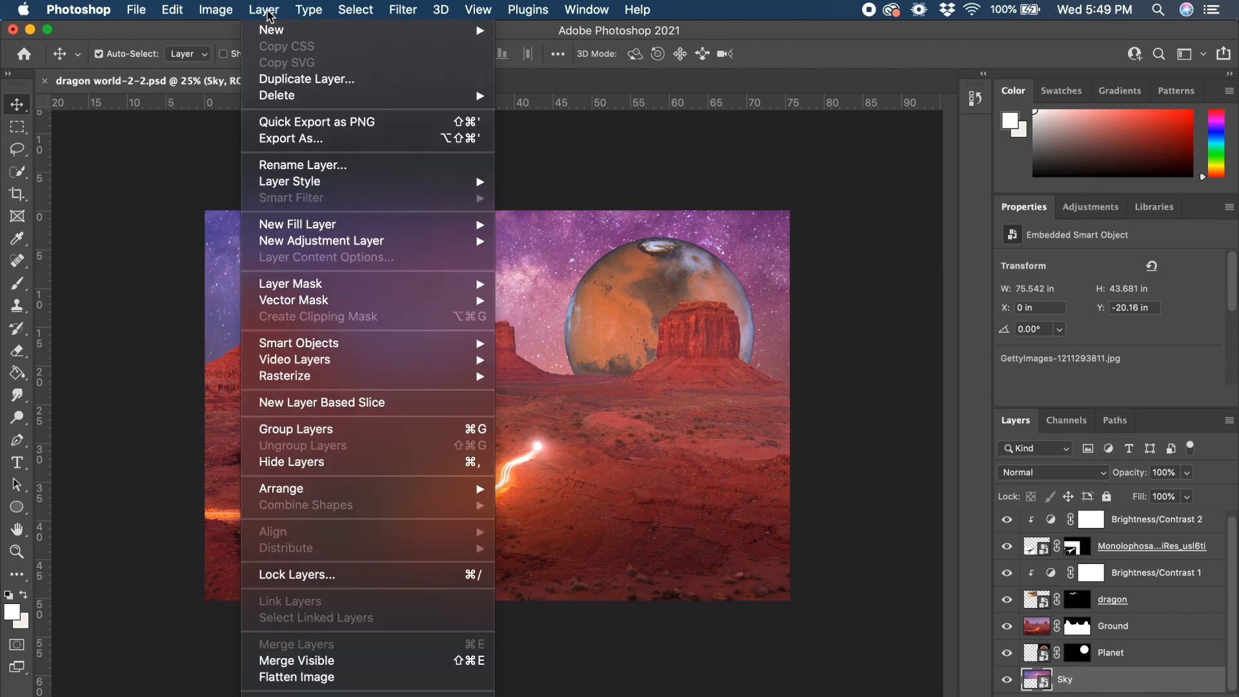
mouse_move(316, 244)
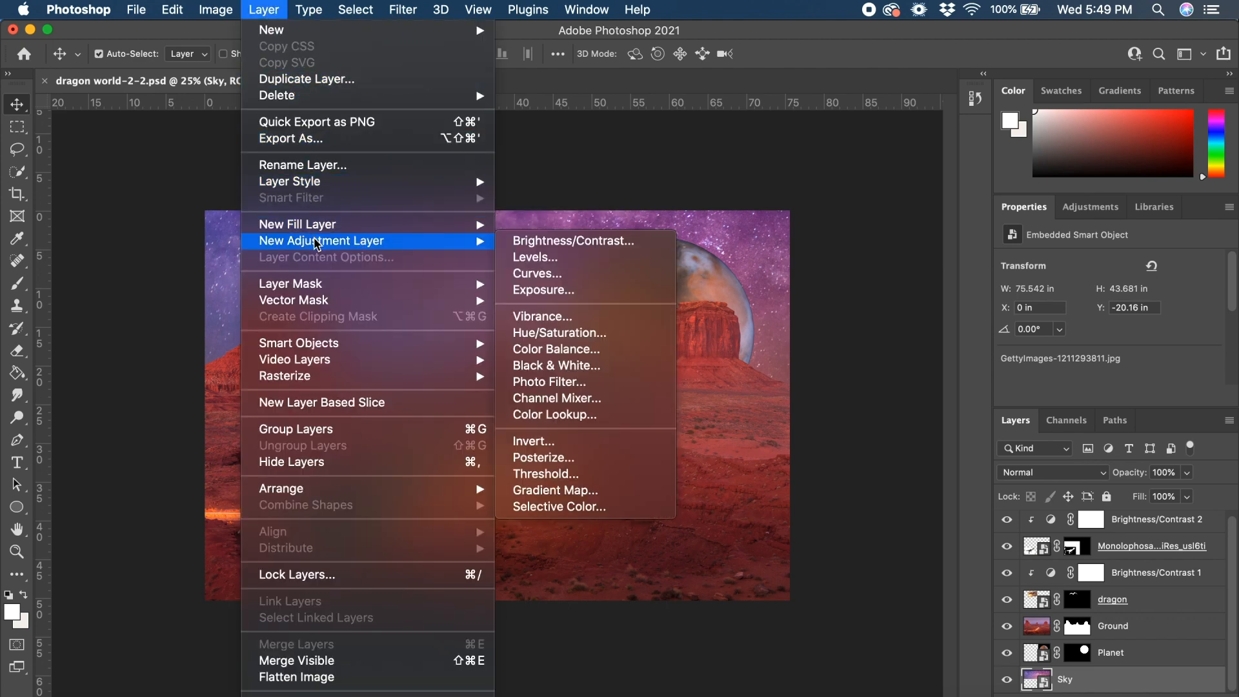
click(559, 333)
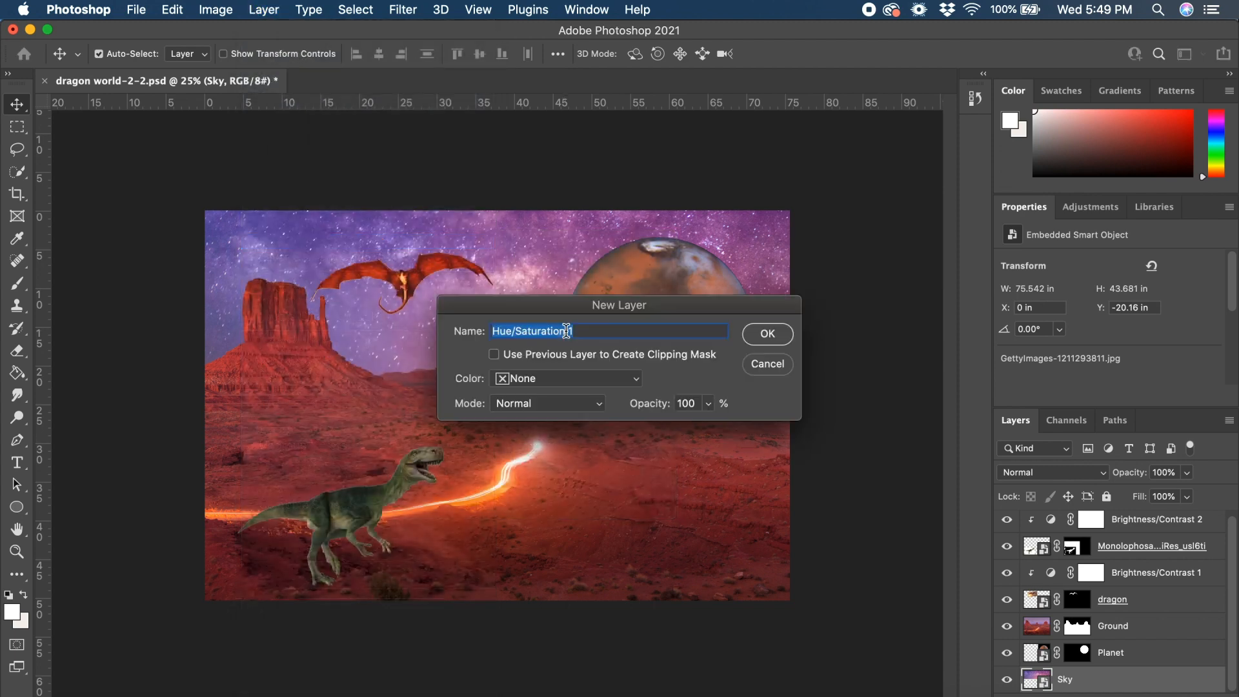
click(765, 334)
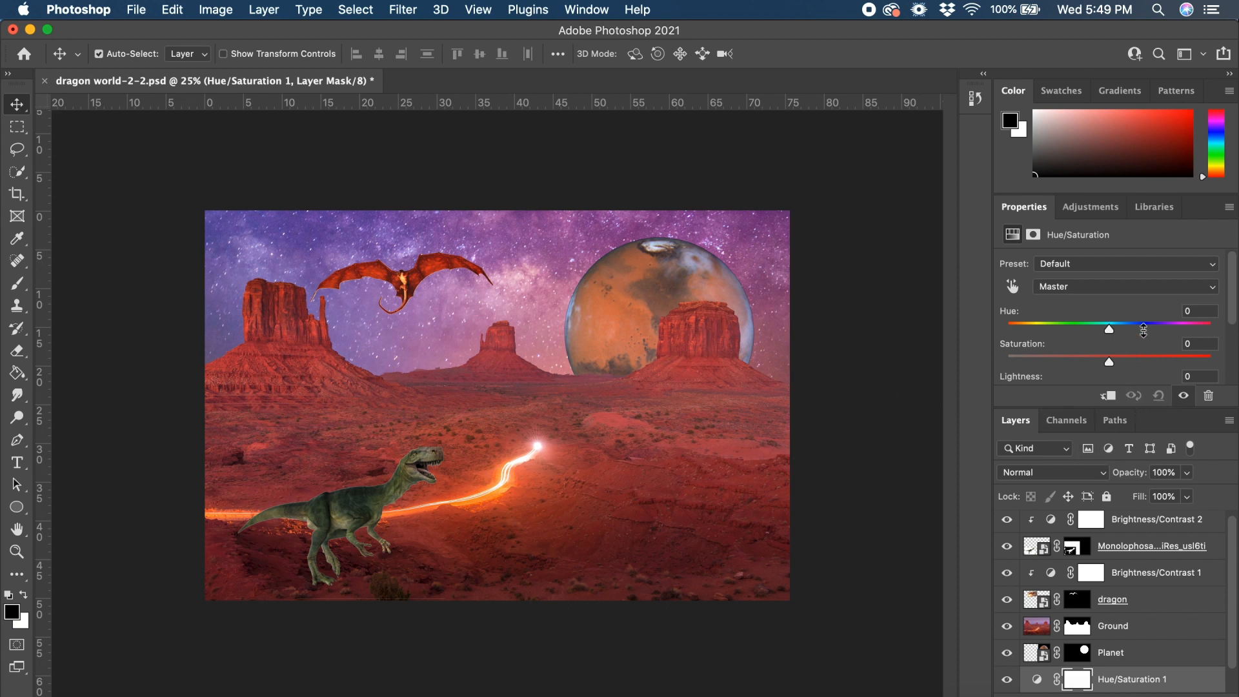
scroll(1156, 590, down, 1)
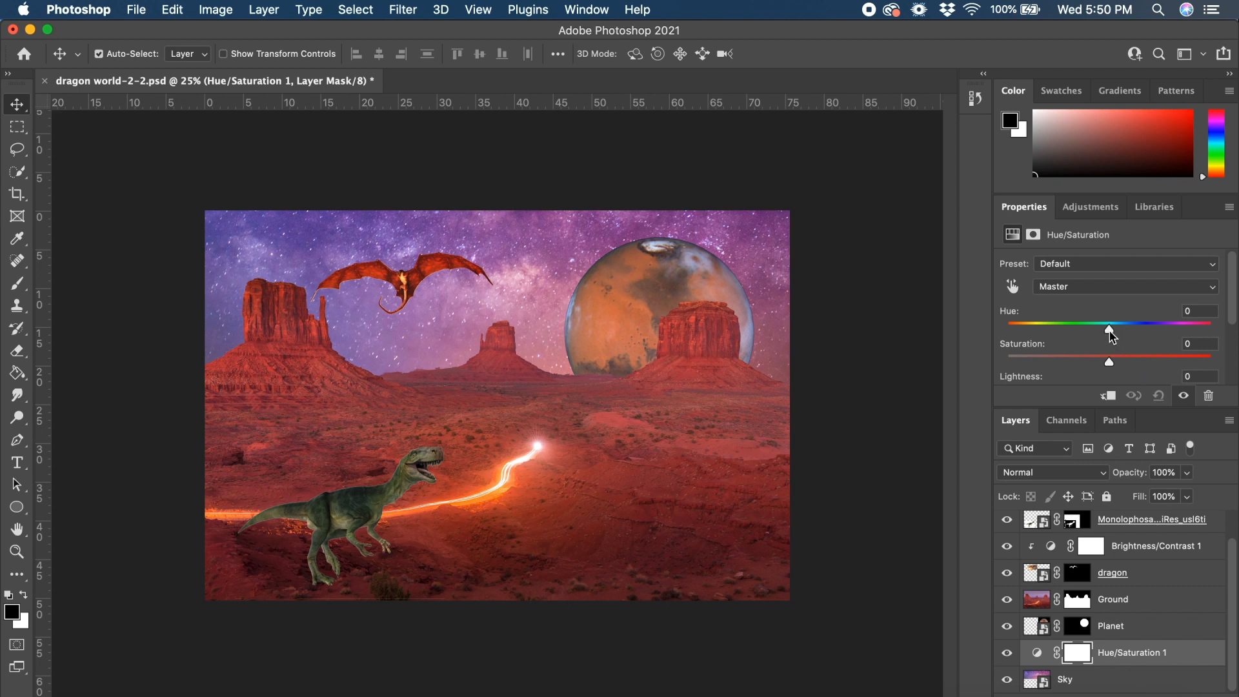
drag(1110, 330, 1150, 335)
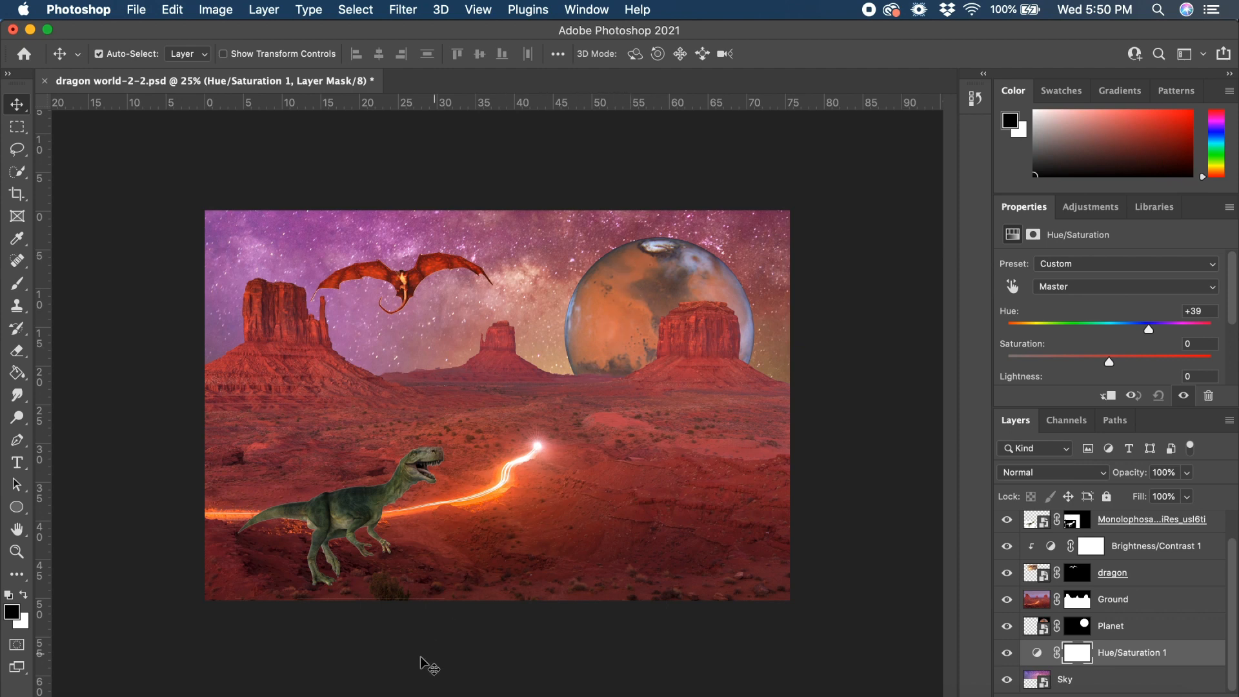
Switch to Safari, bring up the Photopea document dragon world-2-2.psd and make the browser window full screen
click(277, 695)
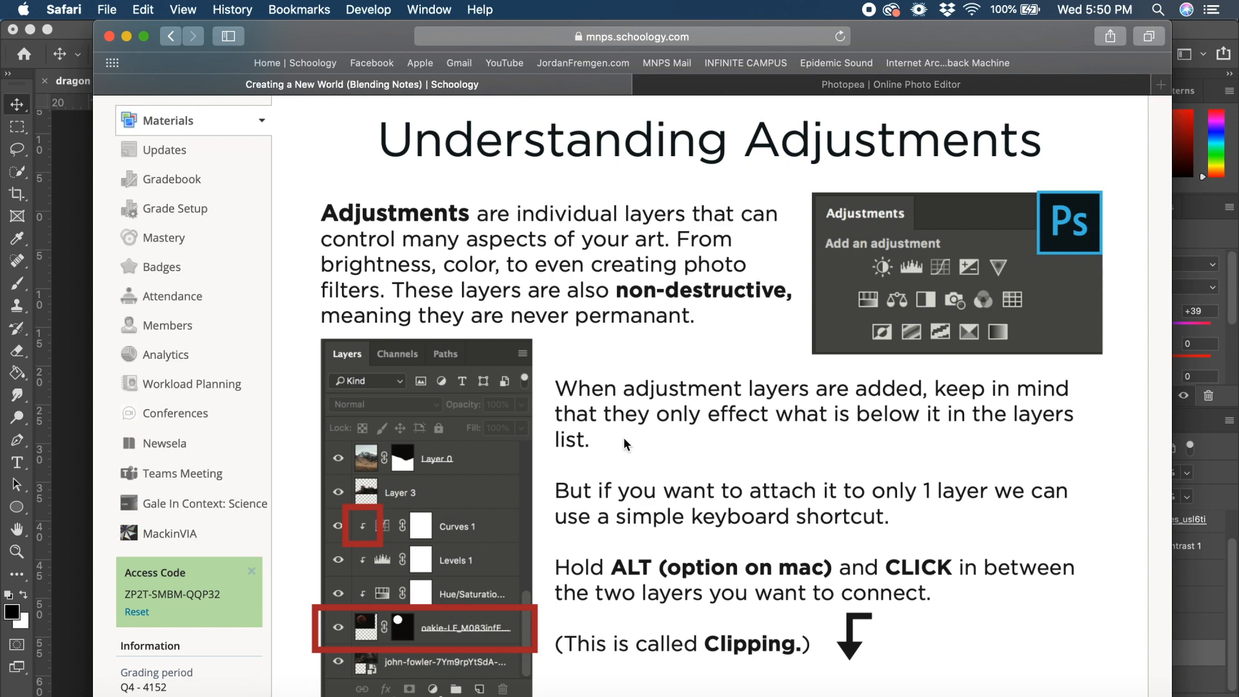
click(868, 86)
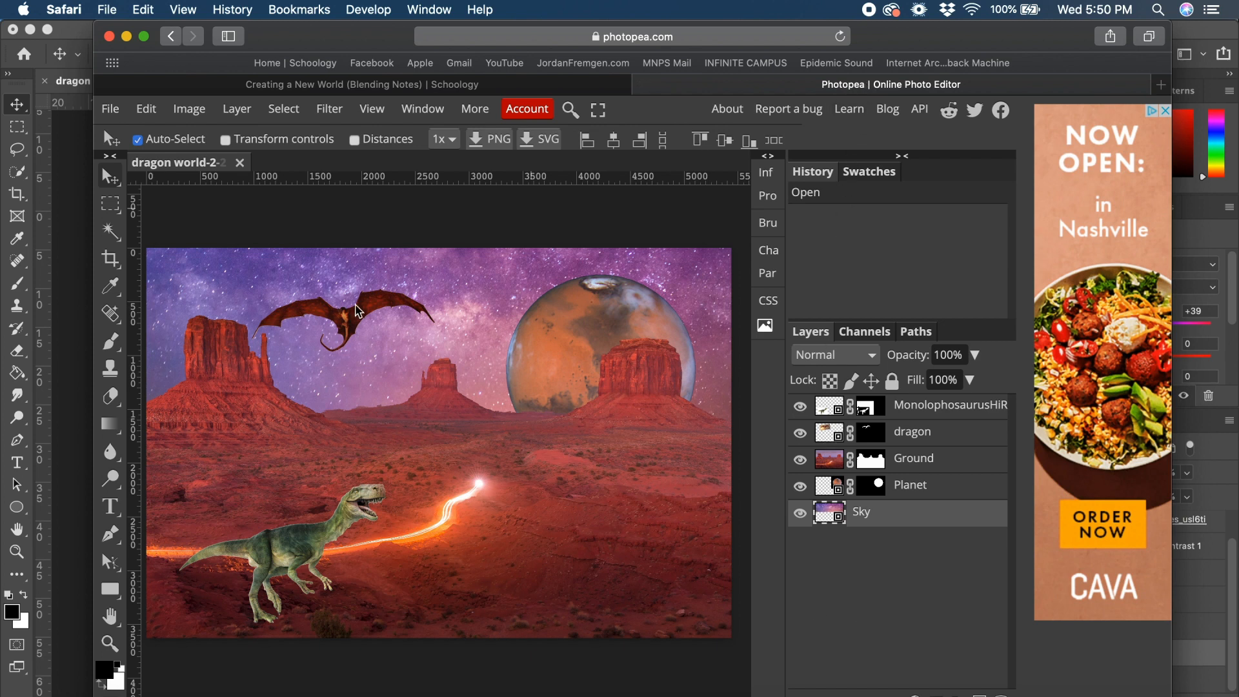
click(146, 37)
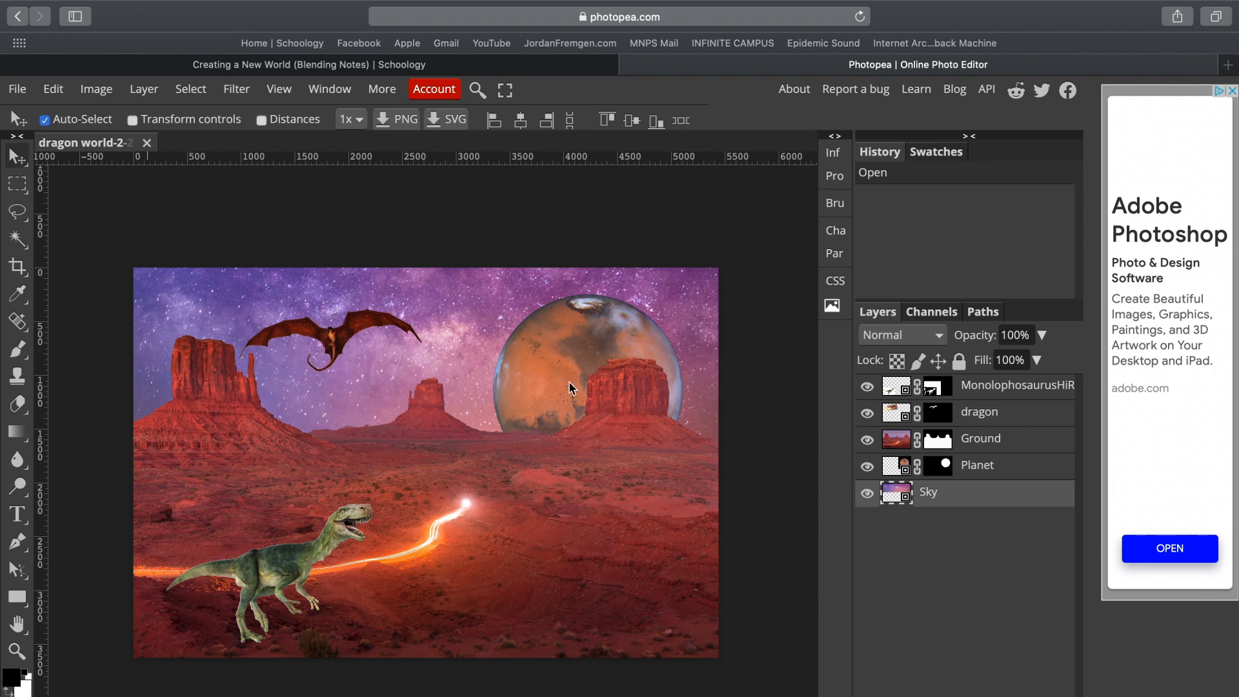
Add a Brightness/Contrast adjustment layer above the dragon layer, clipped to it, with its brightness set to 81
click(992, 415)
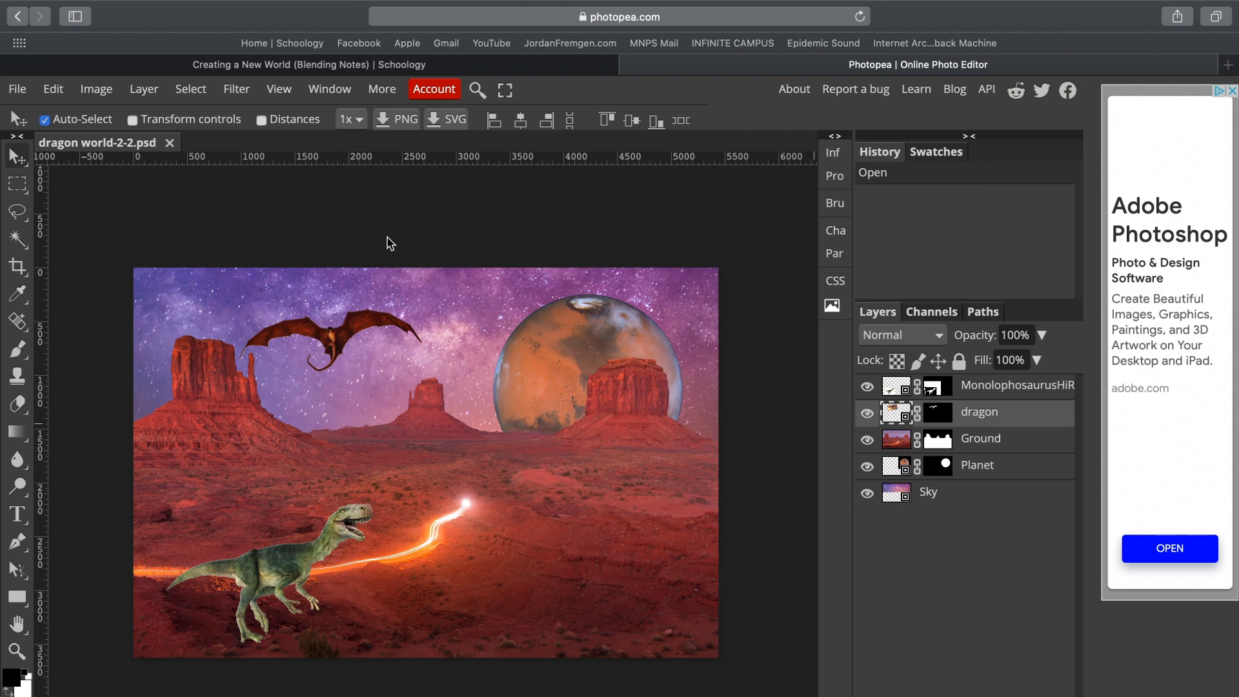
click(143, 90)
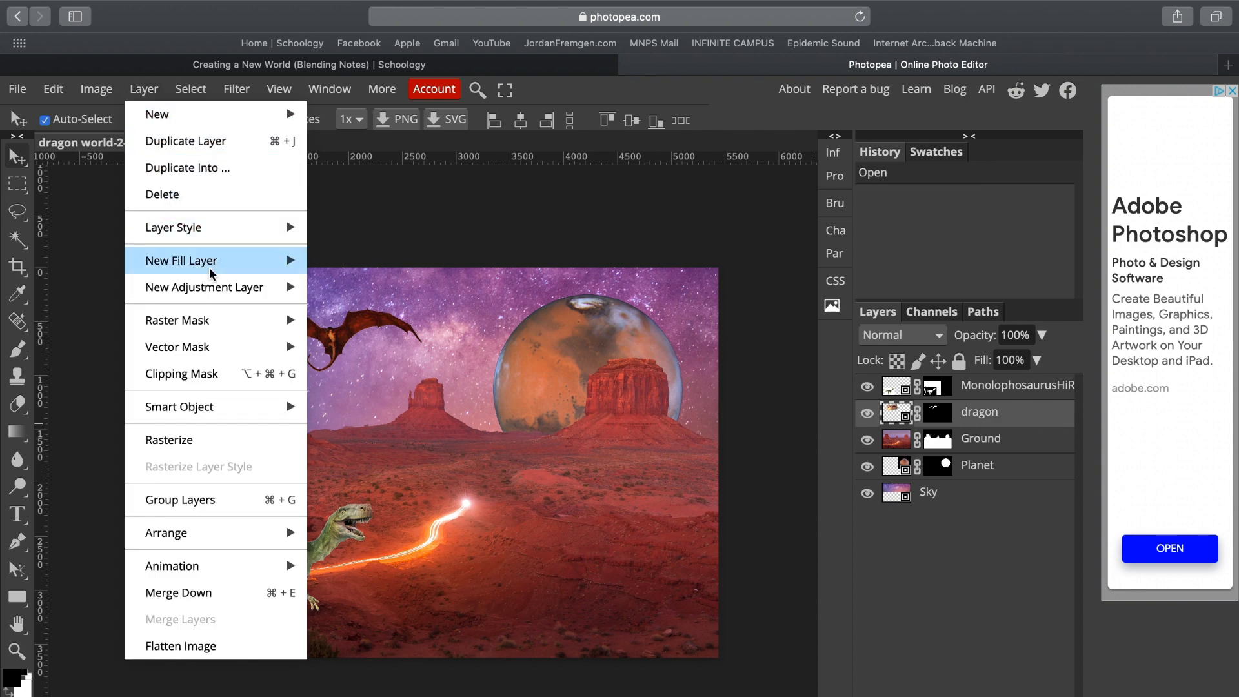
mouse_move(219, 293)
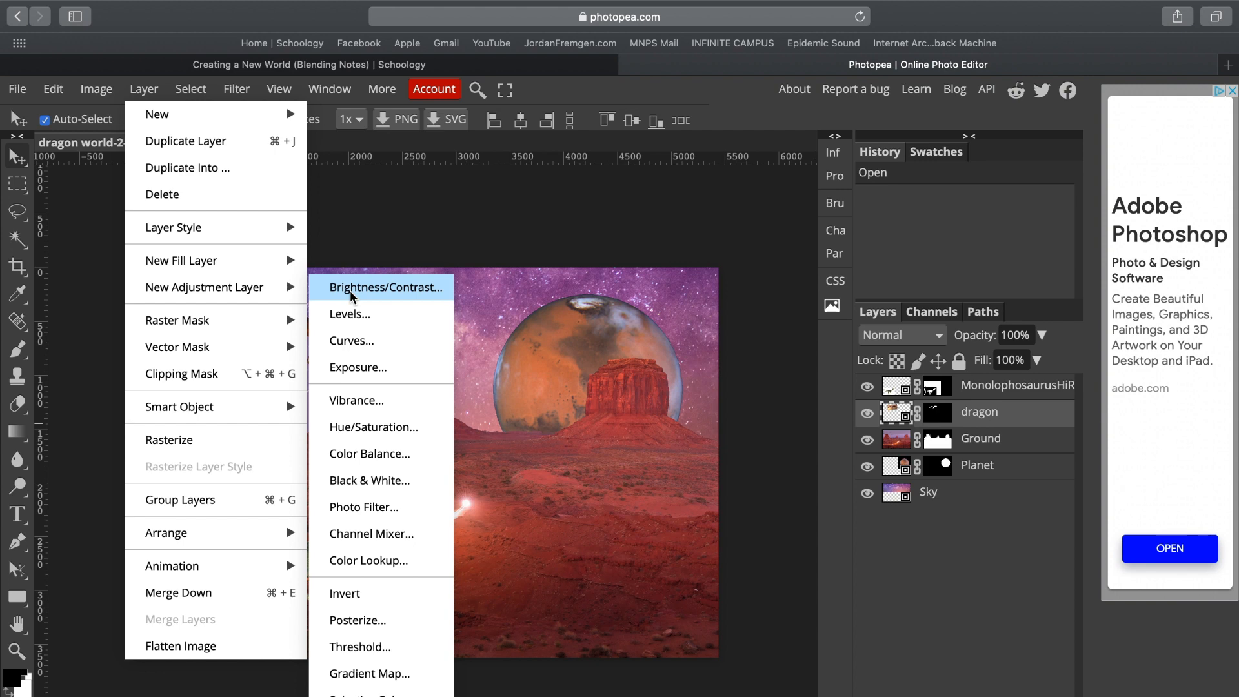
click(378, 284)
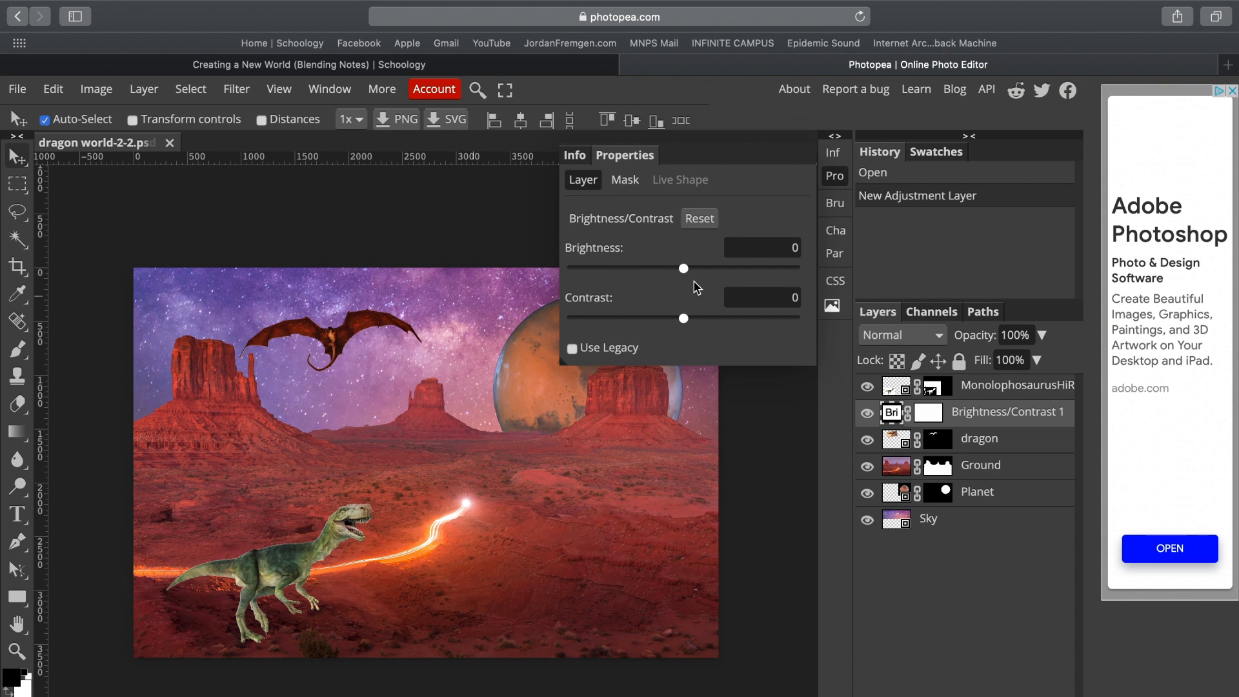
drag(683, 269, 711, 272)
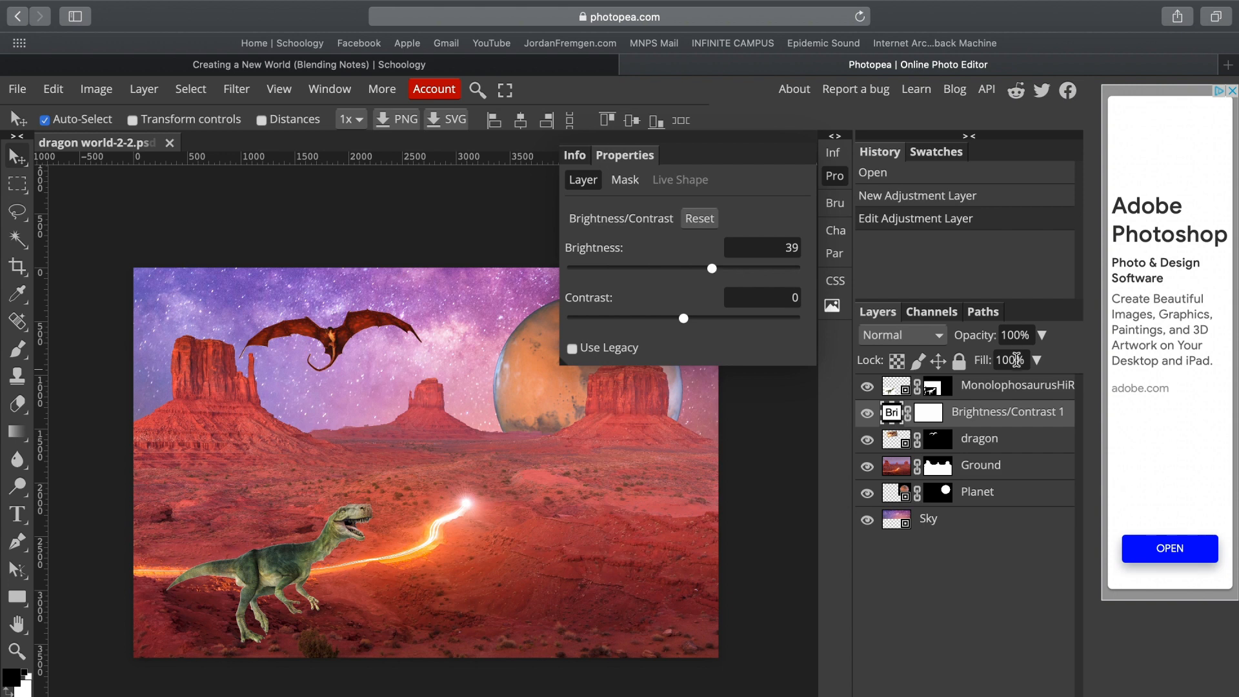
alt+click(1006, 427)
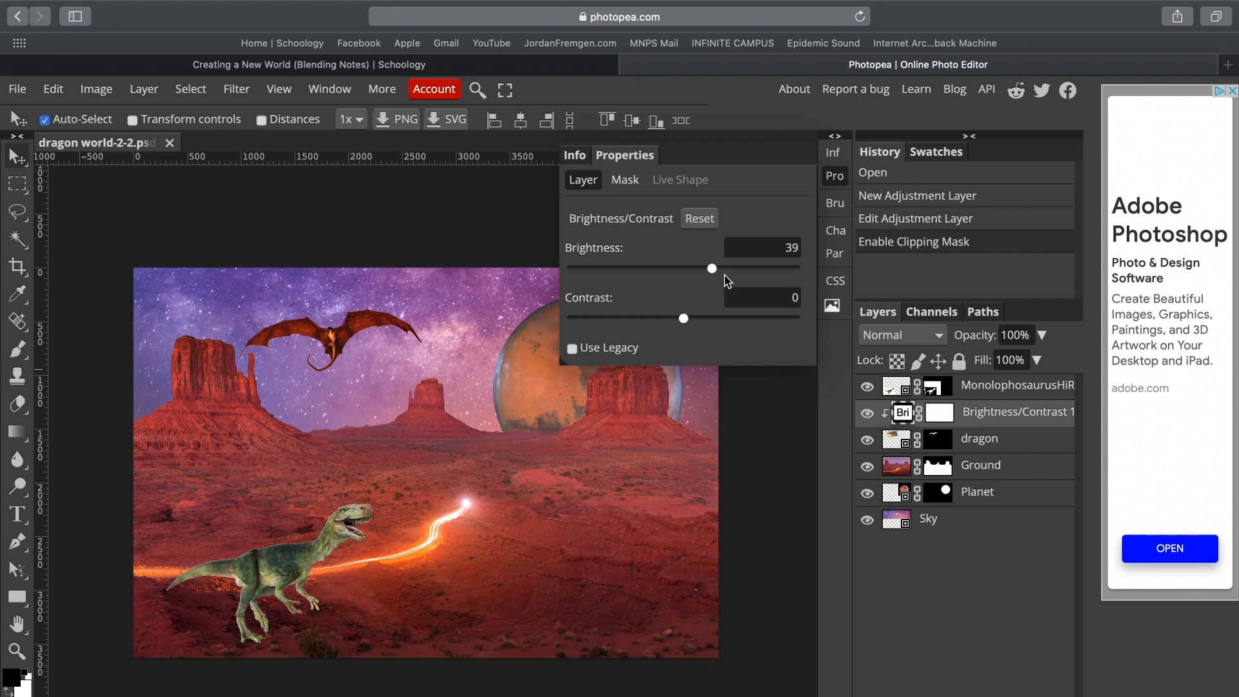
drag(713, 271, 744, 273)
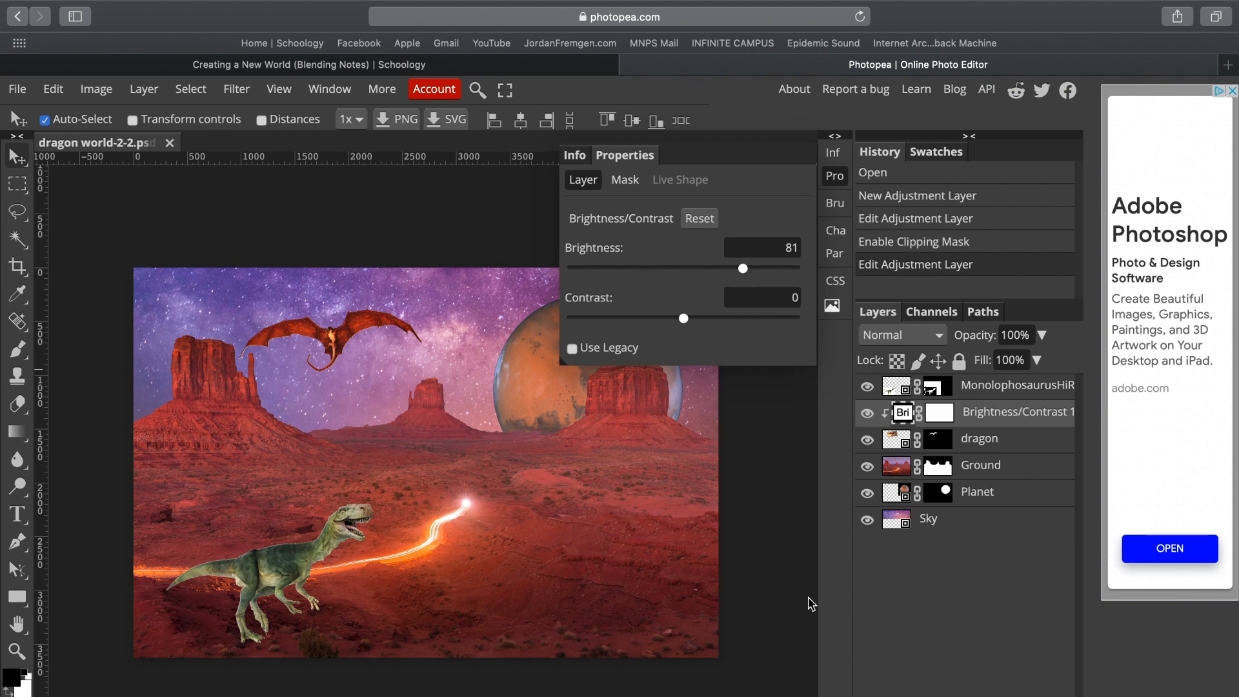
Add a Brightness/Contrast adjustment layer clipped to the Monolophosaurus layer and set its brightness to -59
click(1008, 387)
click(144, 90)
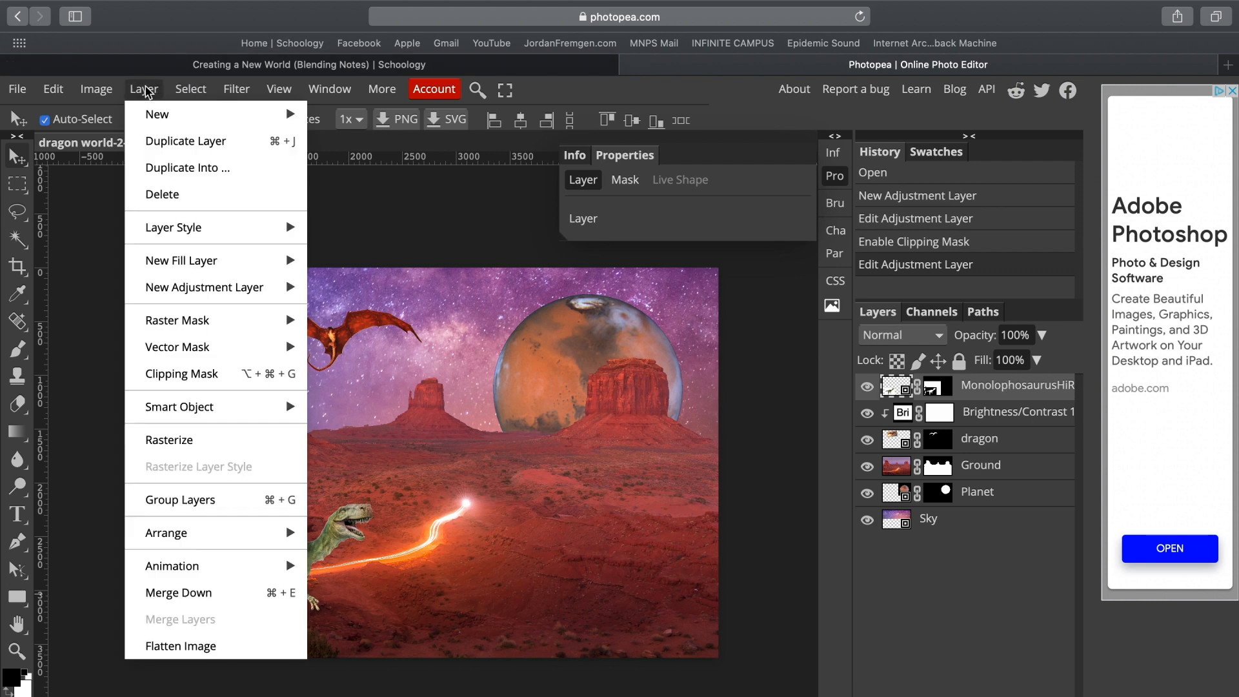
mouse_move(184, 282)
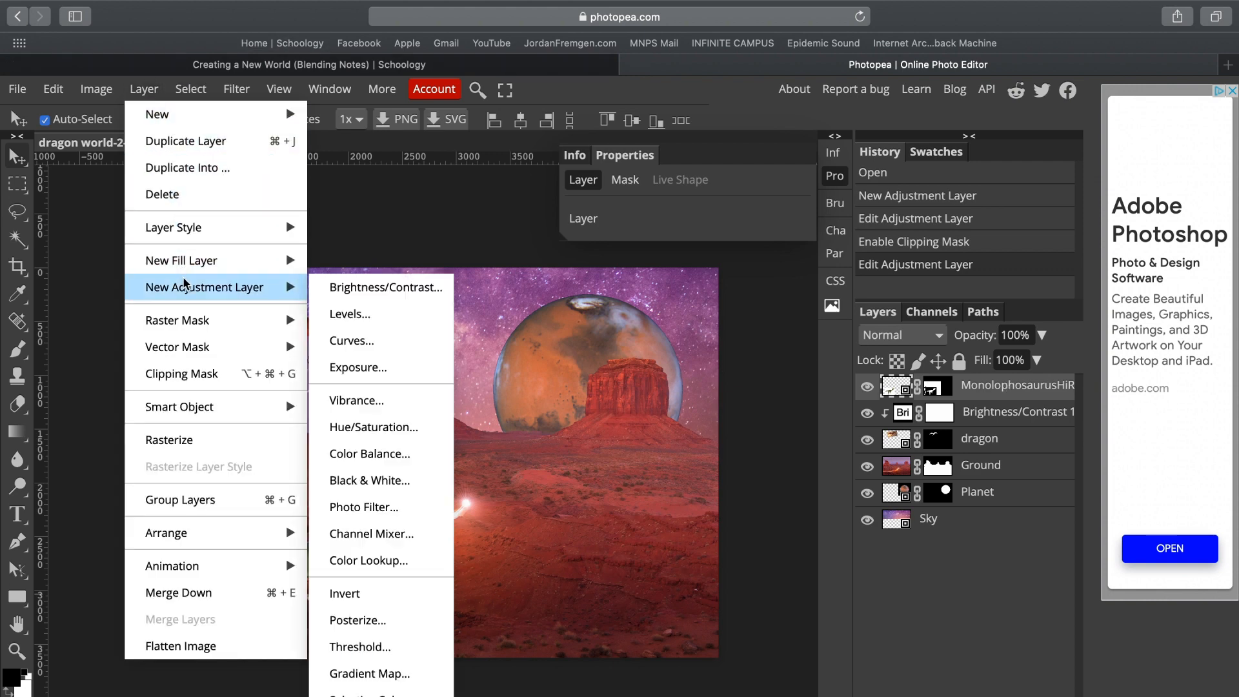
click(359, 288)
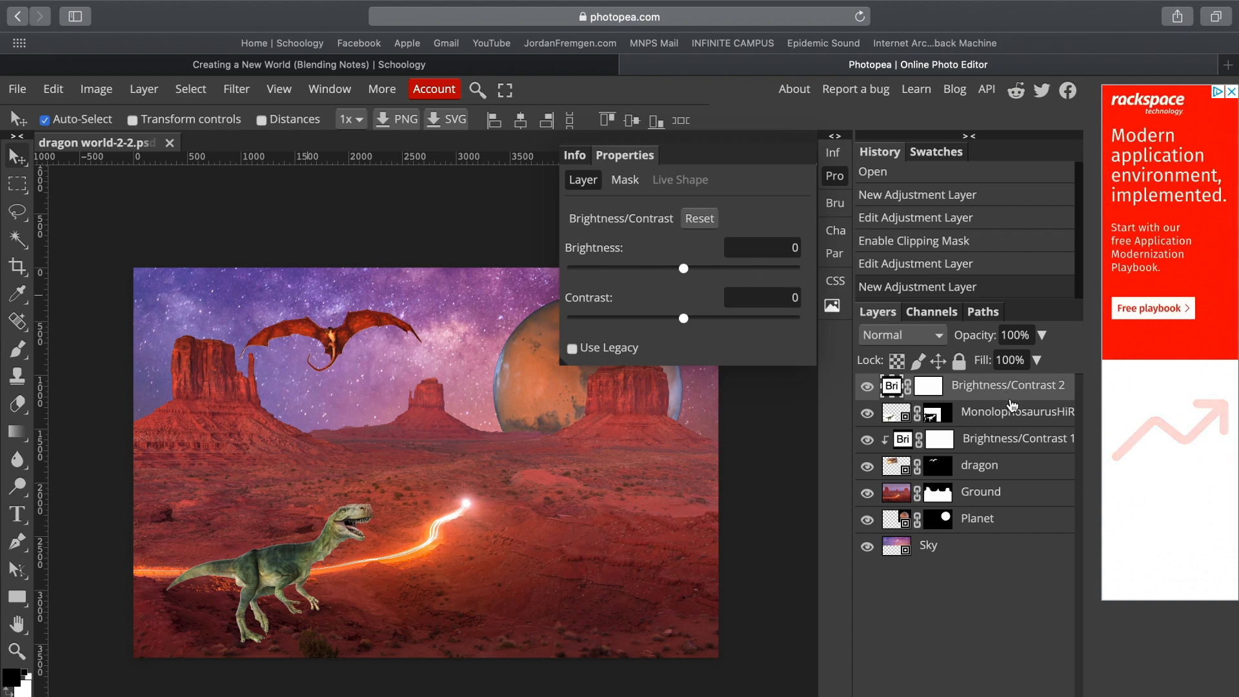
key(ctrl+alt+g)
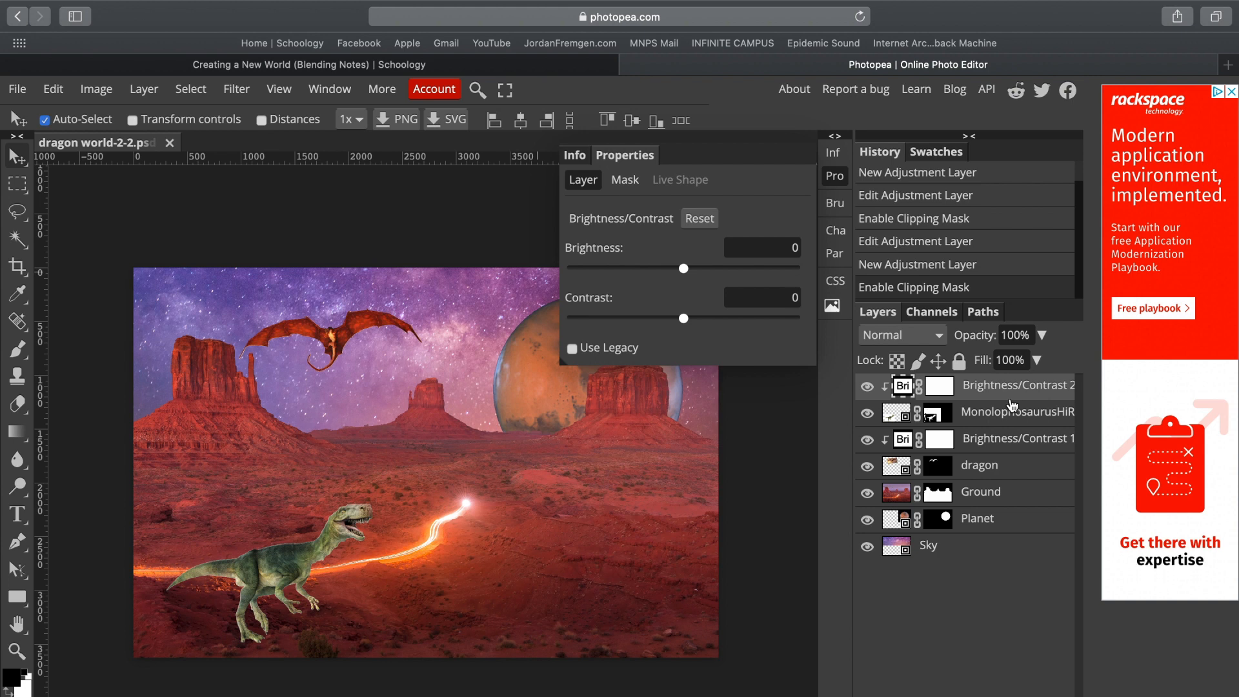
drag(686, 269, 640, 273)
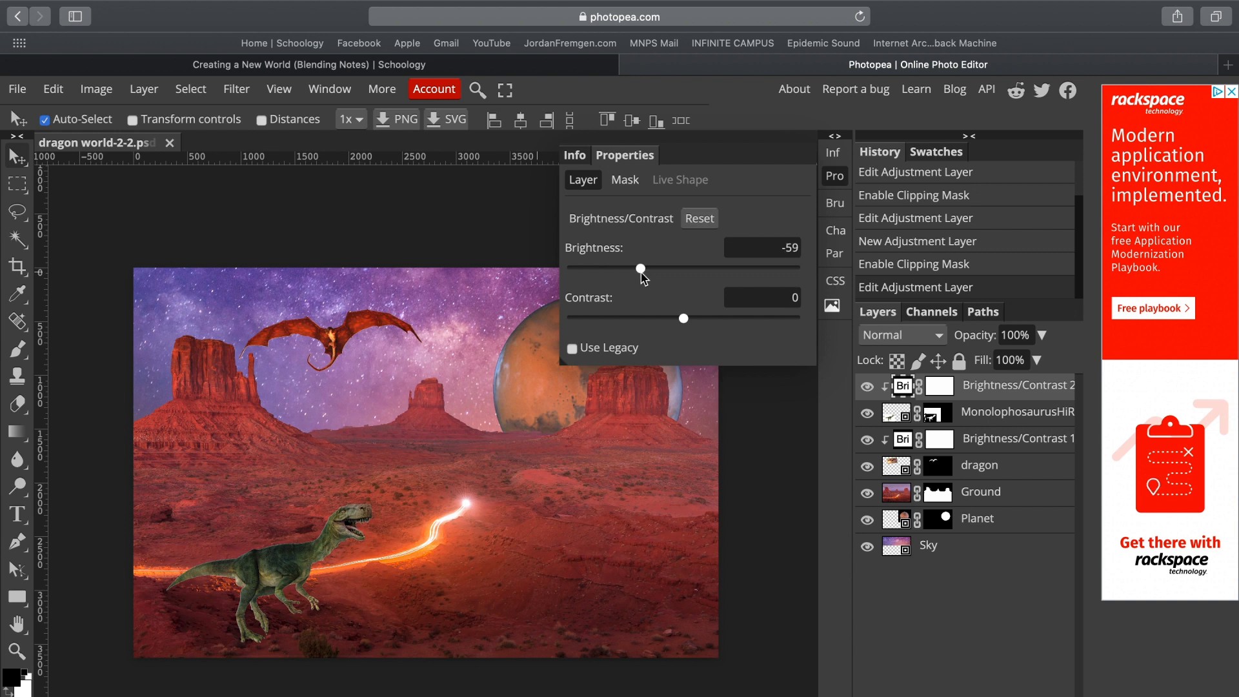
Add a Hue/Saturation adjustment layer directly above the Sky layer, set its hue to 67 and close its properties
click(966, 554)
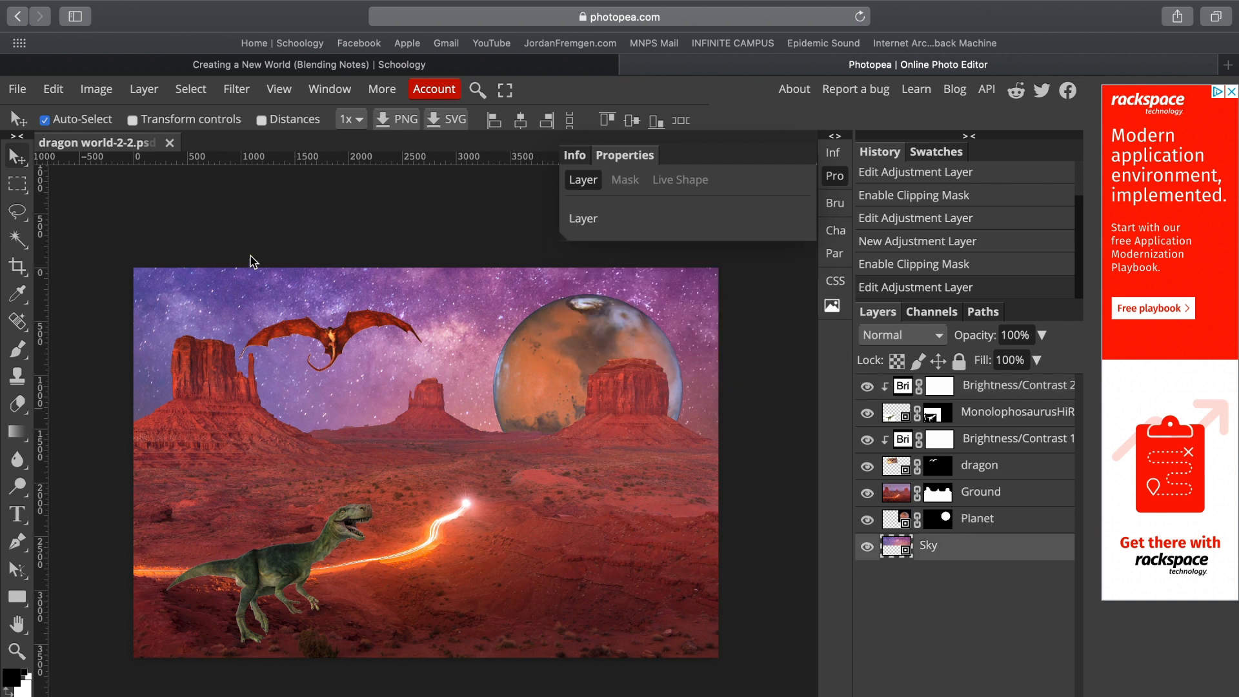
click(146, 91)
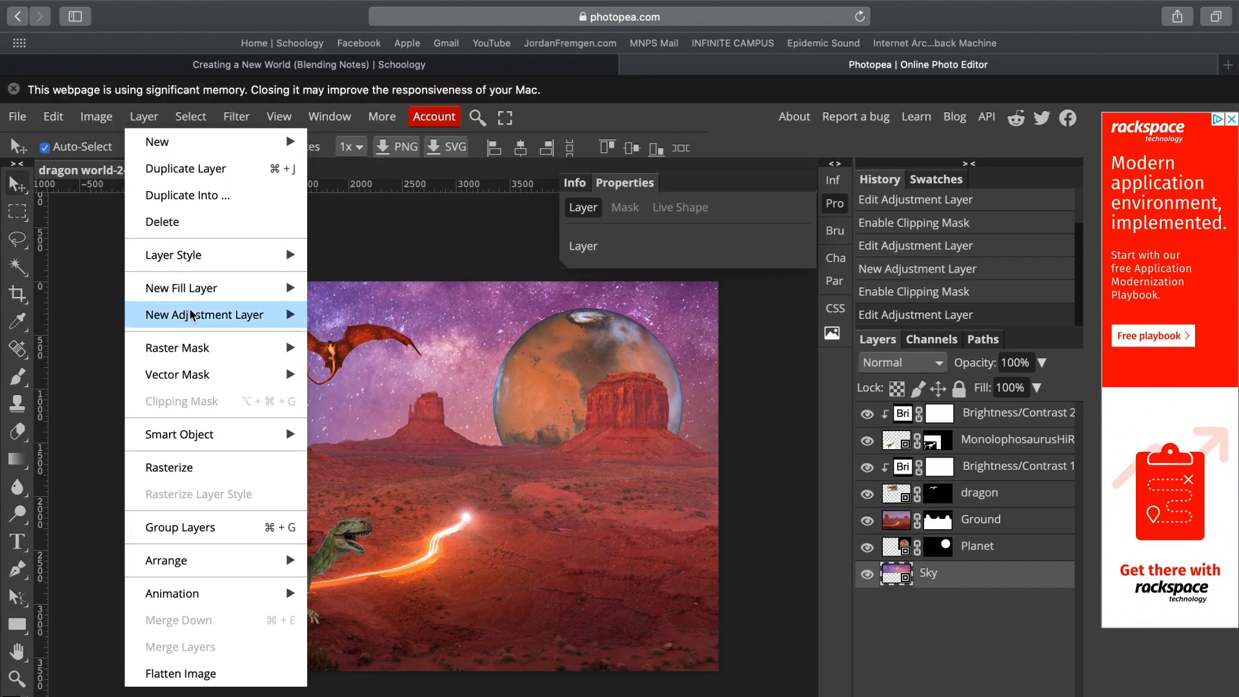
mouse_move(192, 315)
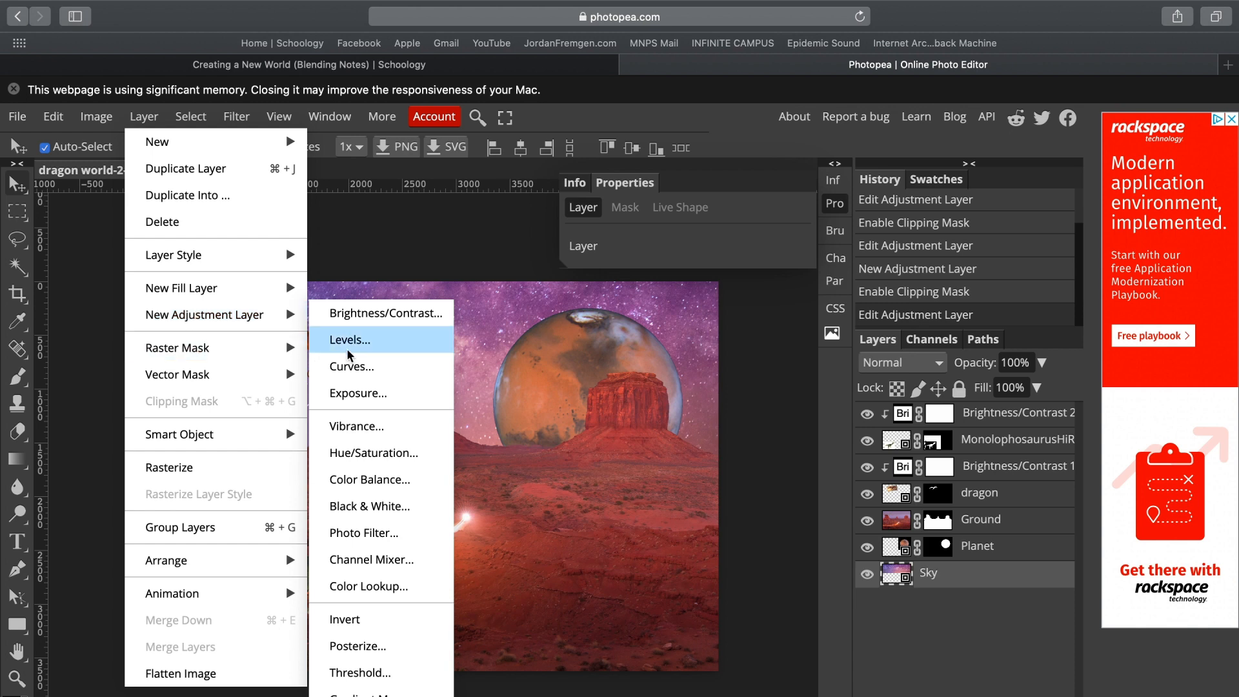
click(383, 456)
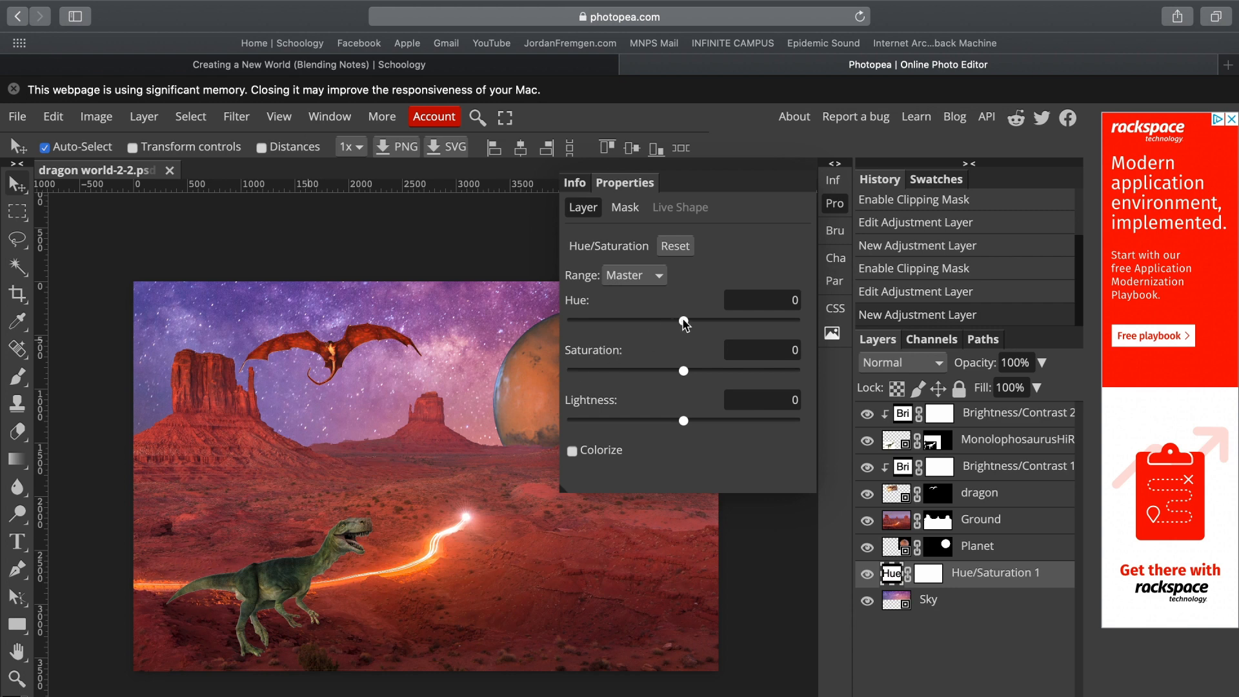
drag(684, 323, 720, 328)
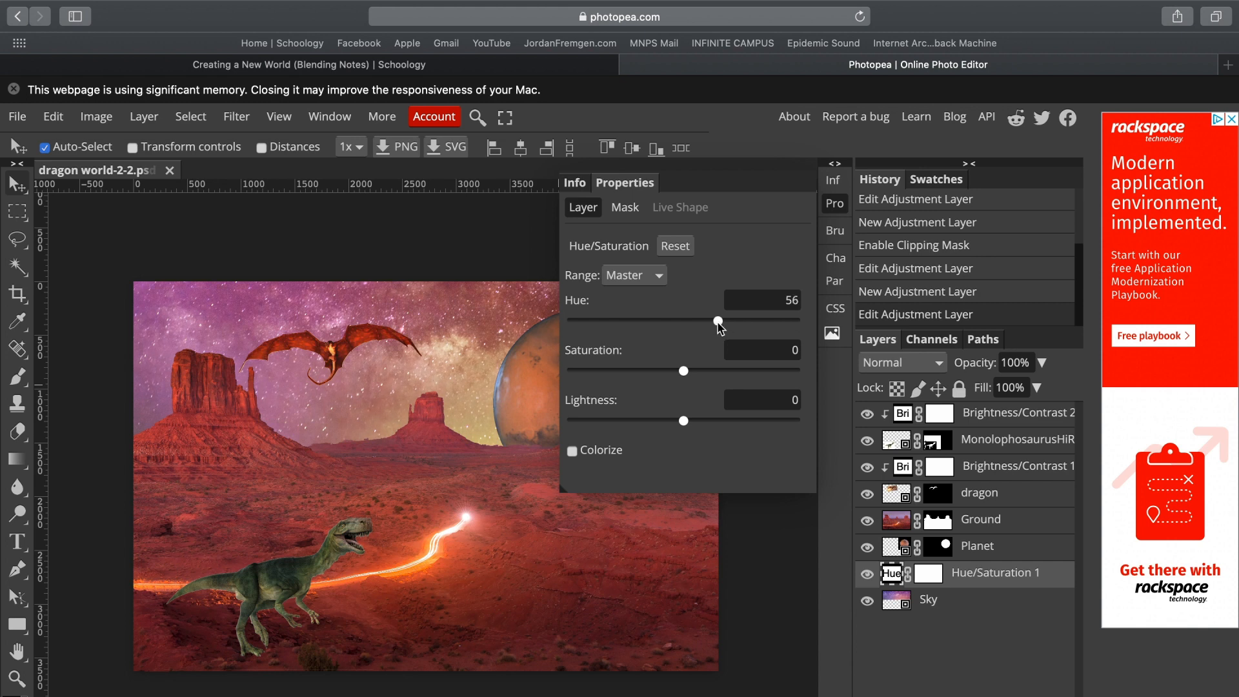
drag(719, 328, 686, 331)
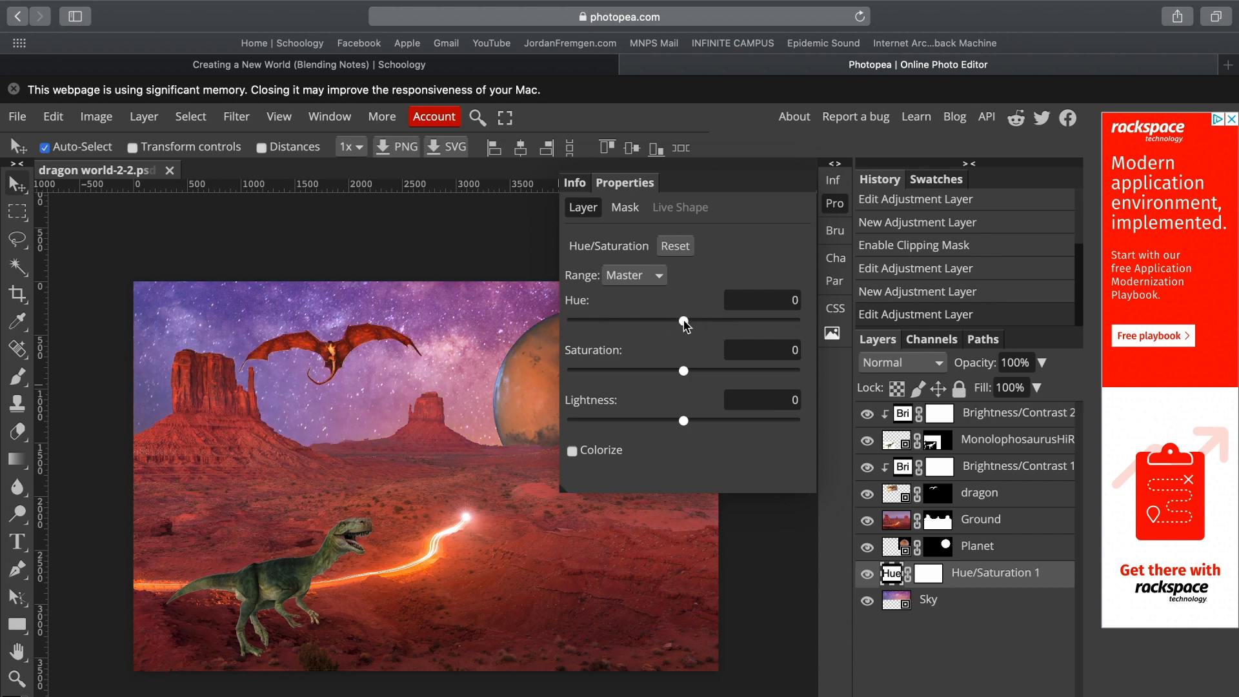
drag(684, 321, 725, 328)
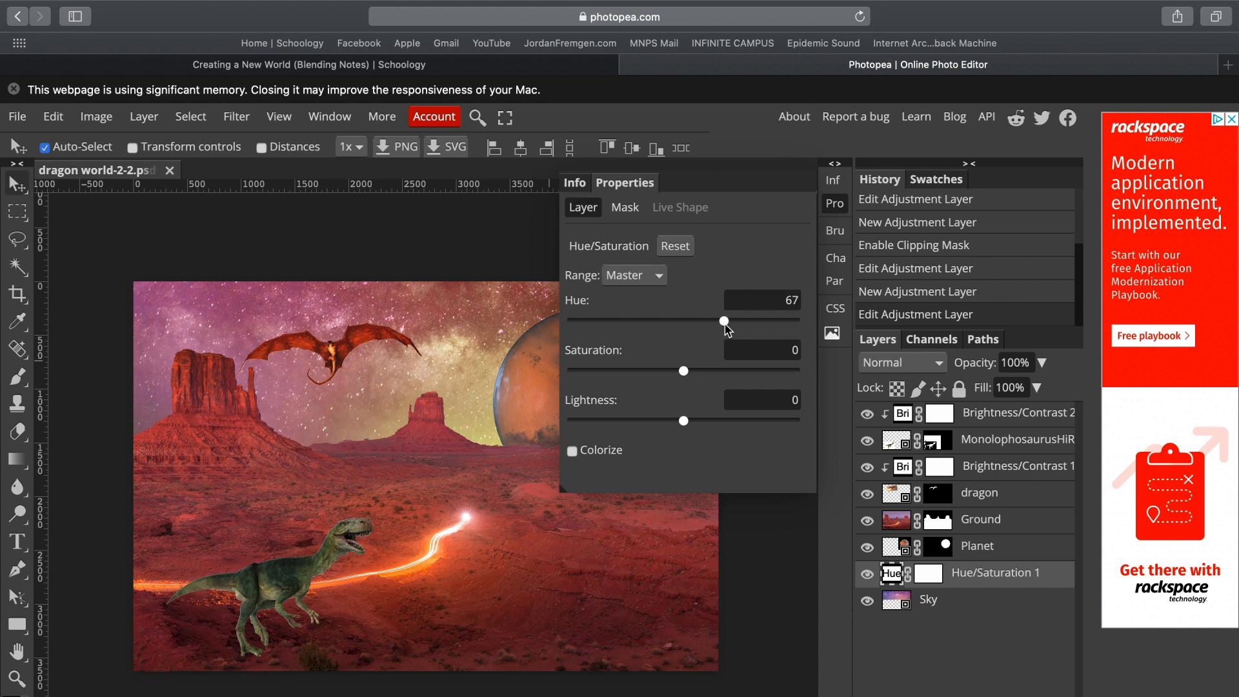
click(837, 204)
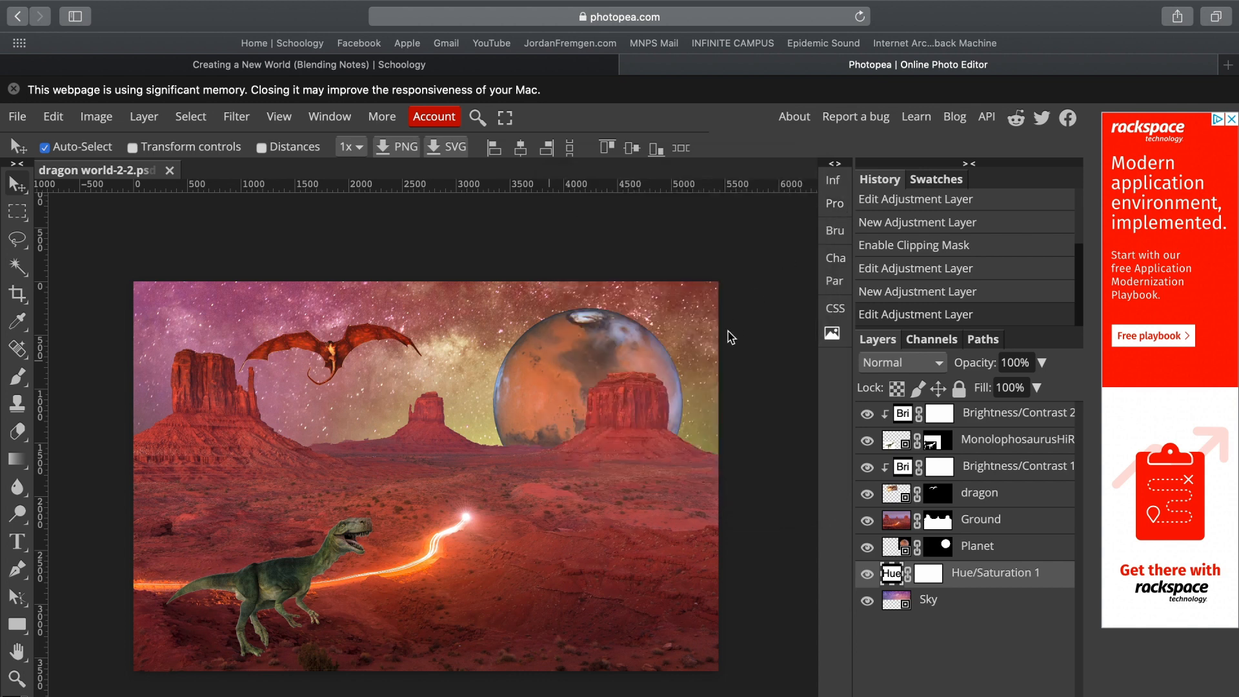
Leave full screen and go to the Adding / Blending Shadows section of the Schoology lesson notes in Safari
key(Escape)
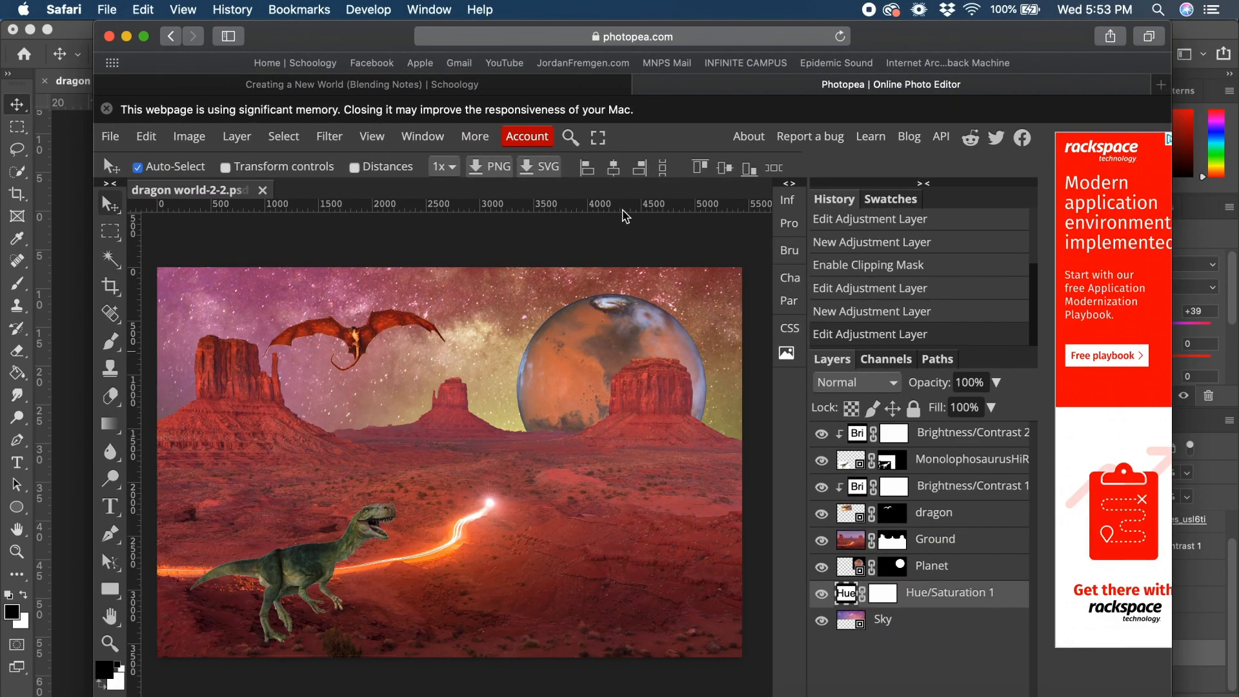
click(70, 400)
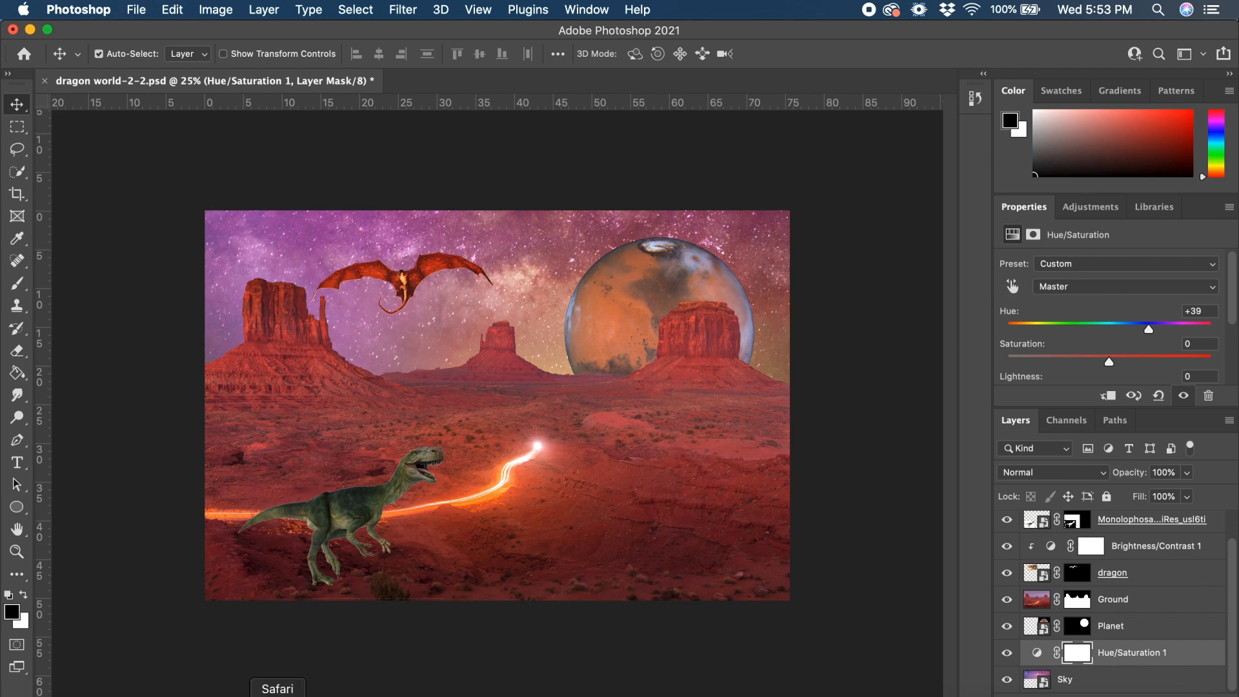
click(278, 688)
click(399, 90)
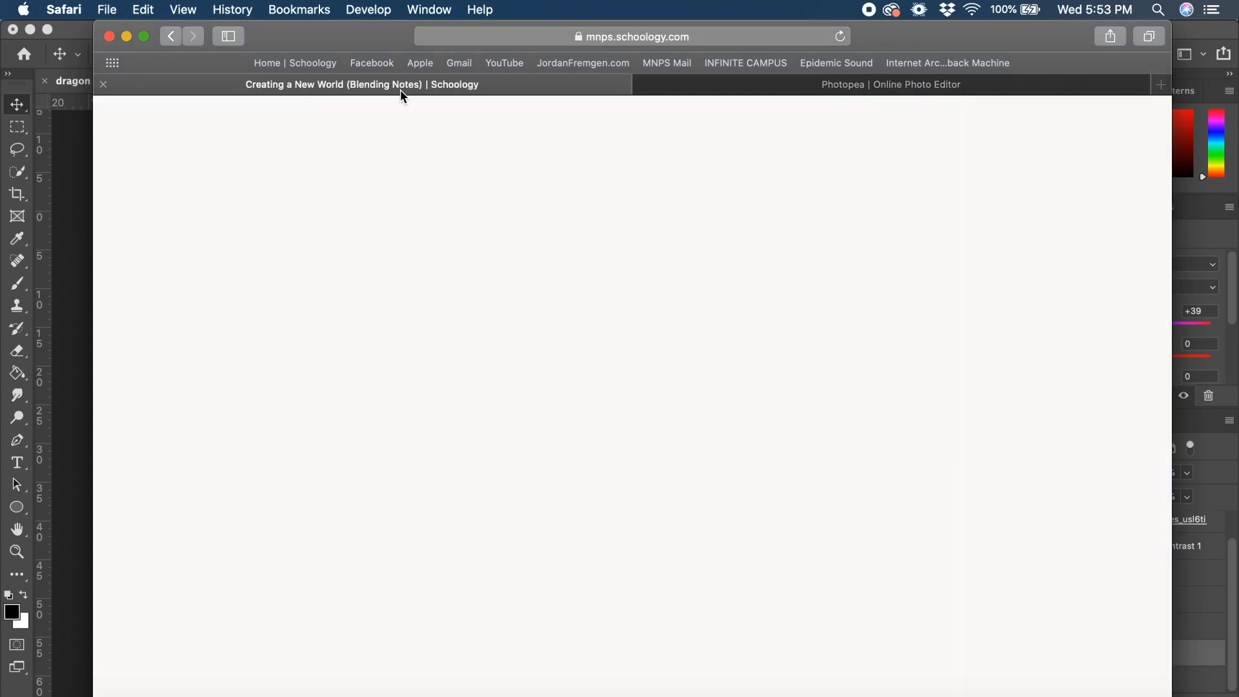
scroll(656, 377, down, 10)
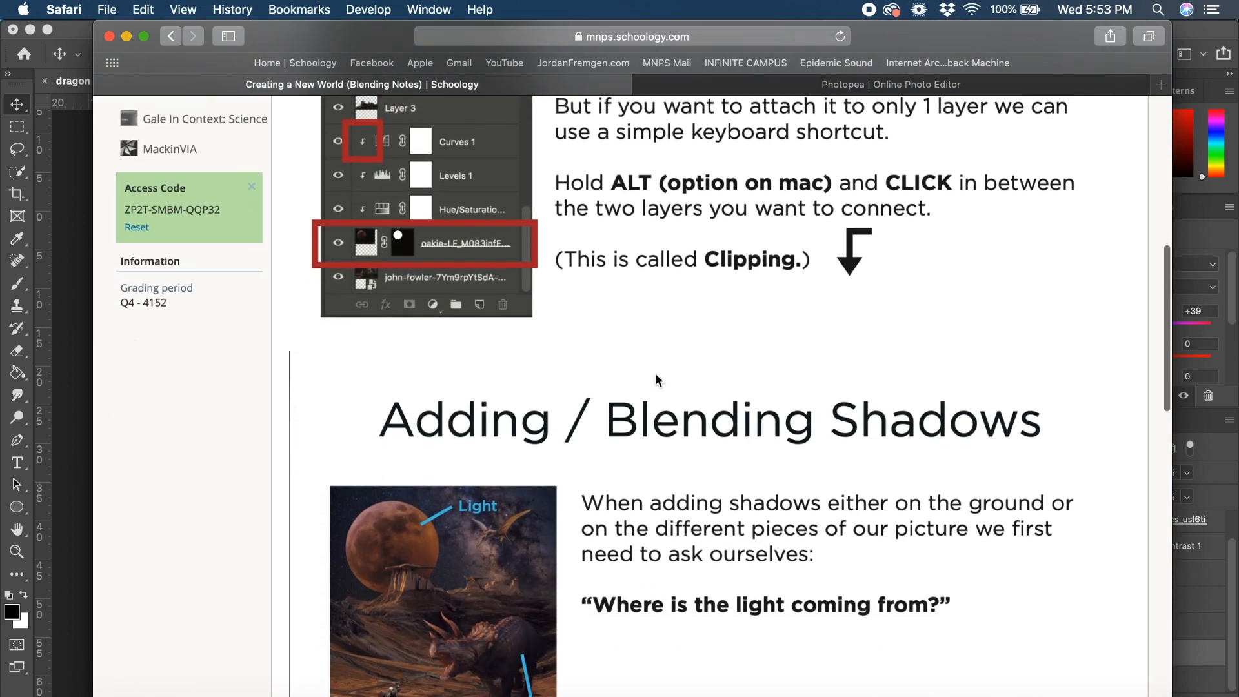